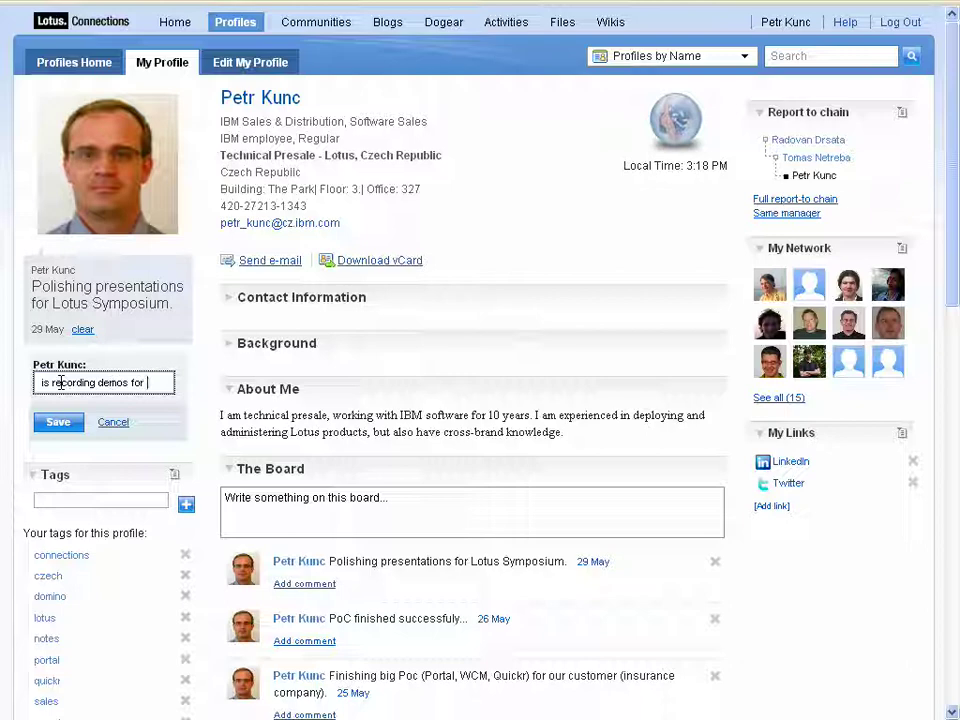
Post the profile status "is recording demos for Lotus Symposium" and view the network's status updates.
type("us Symposium")
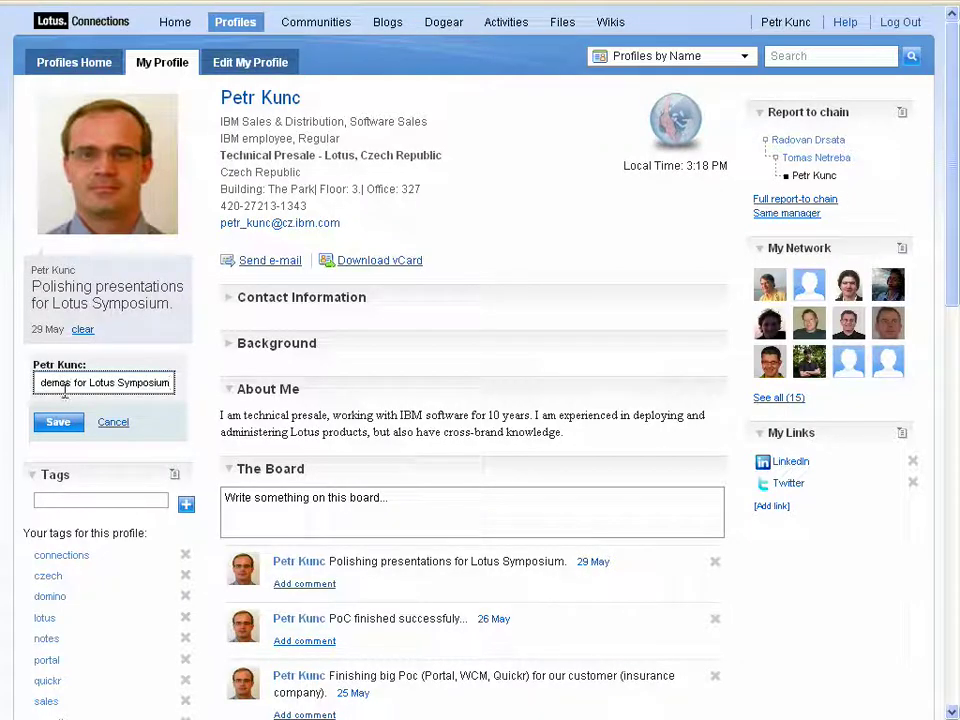
left_click(60, 420)
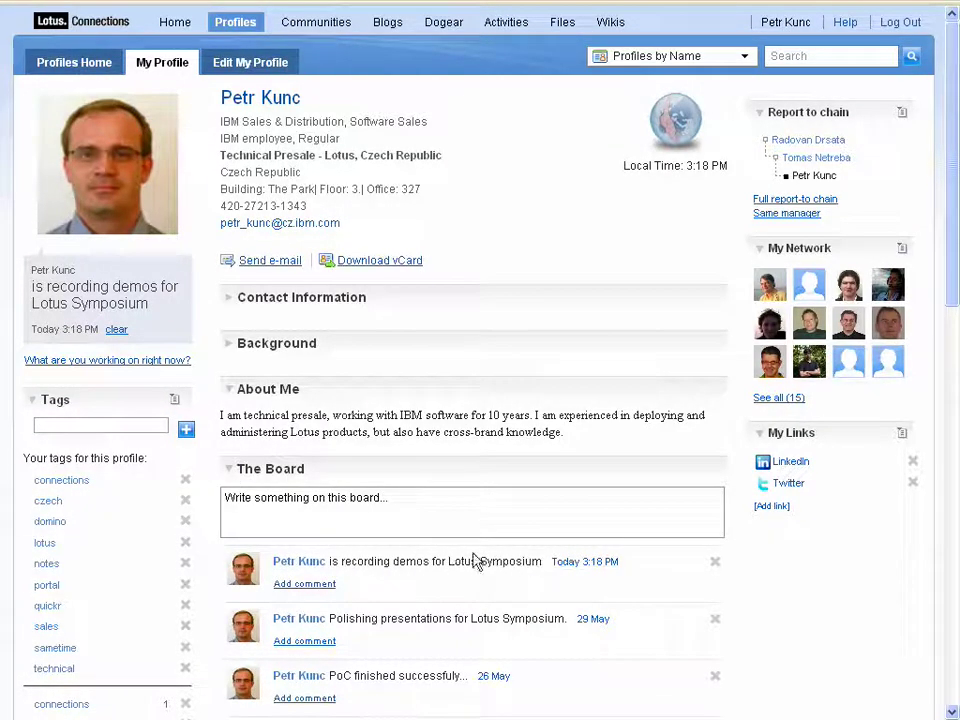
left_click(97, 66)
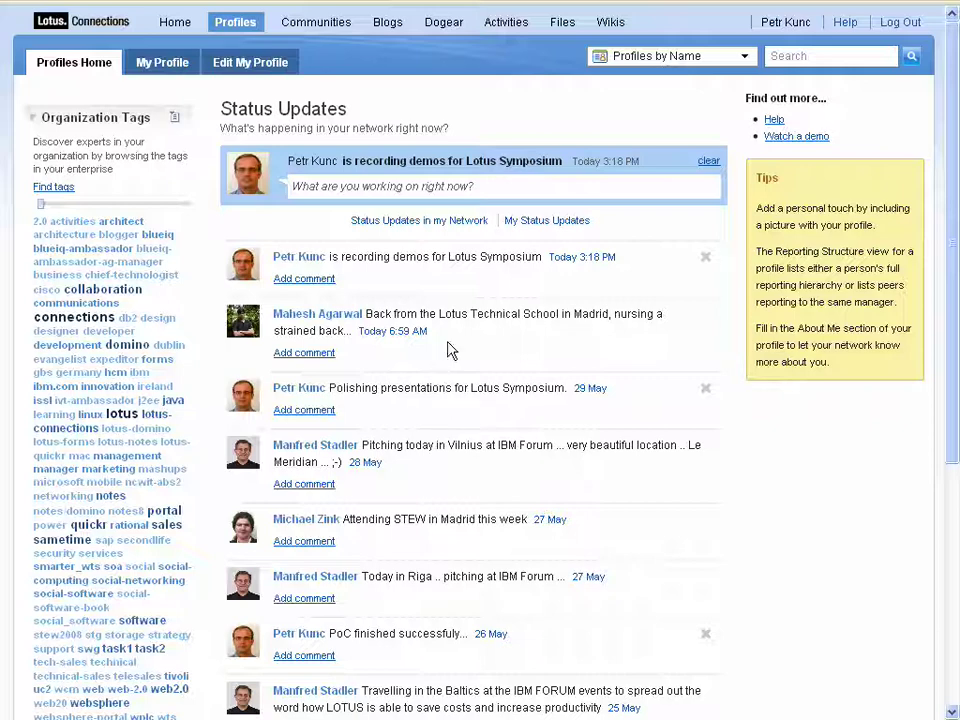
Open the "Lotus Symposium 2009" activity and look into its Partneři section.
left_click(505, 24)
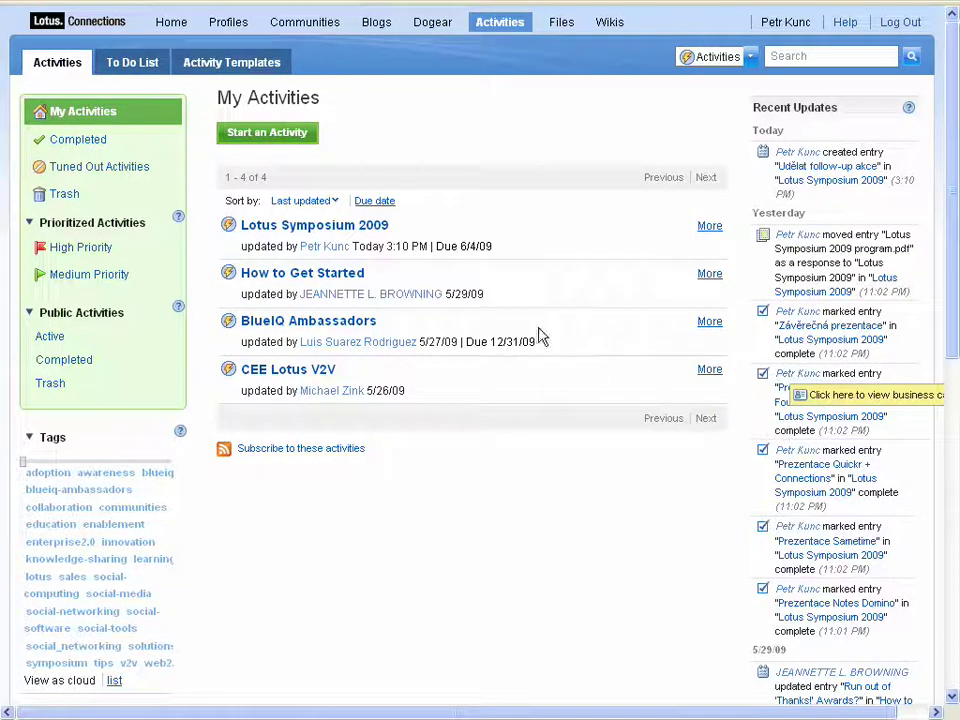
left_click(328, 225)
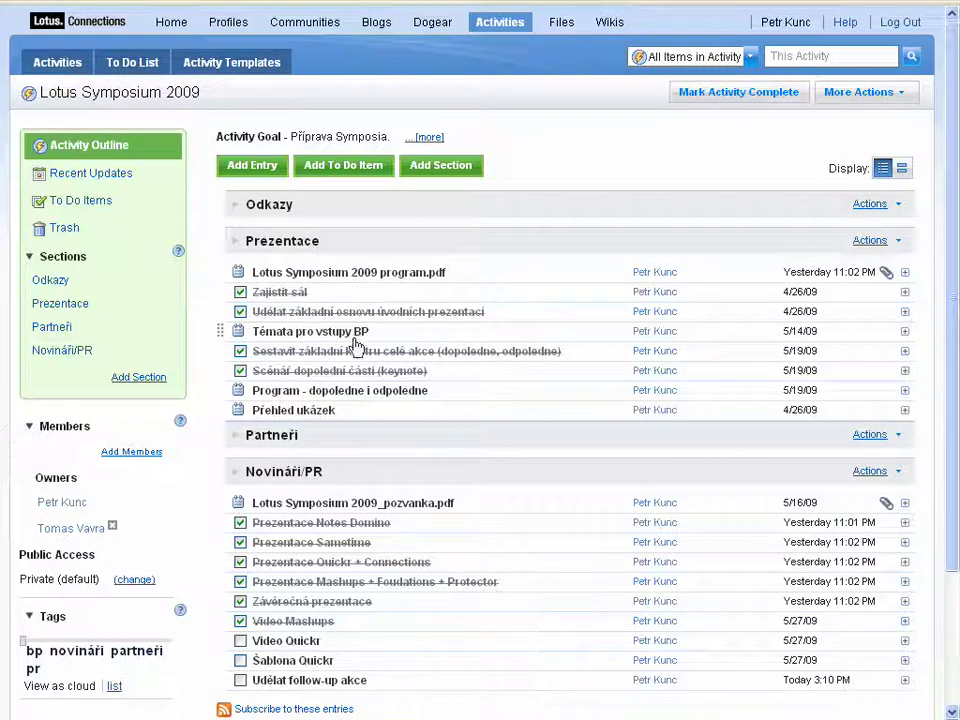
left_click(237, 440)
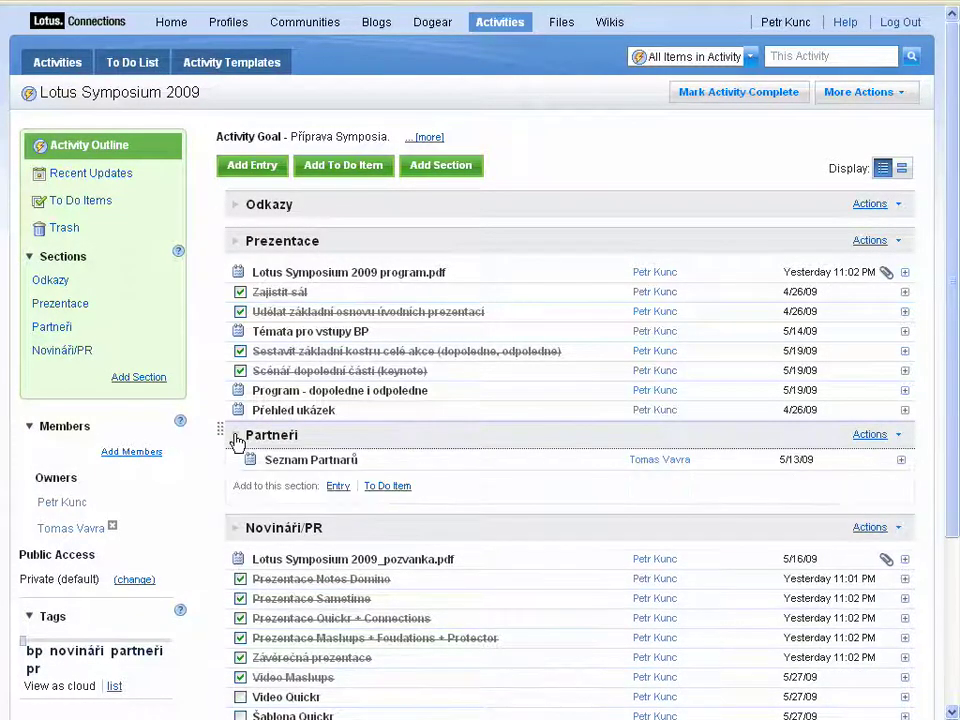
left_click(237, 438)
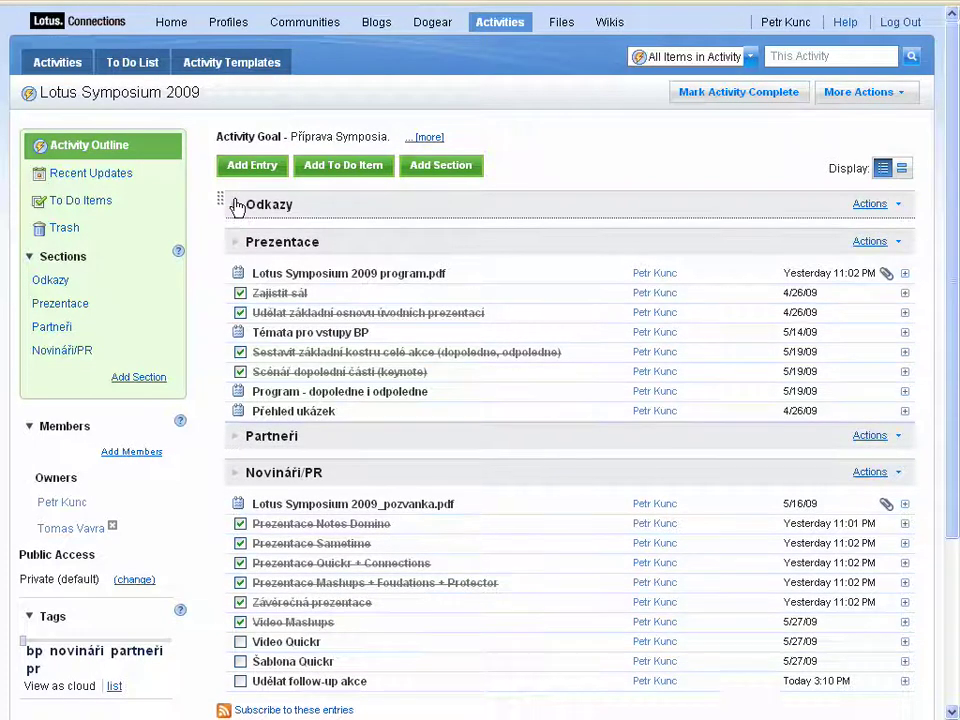
Look into the Odkazy section and view the details of its "Sametime 8.5 on TAP" entry.
left_click(236, 204)
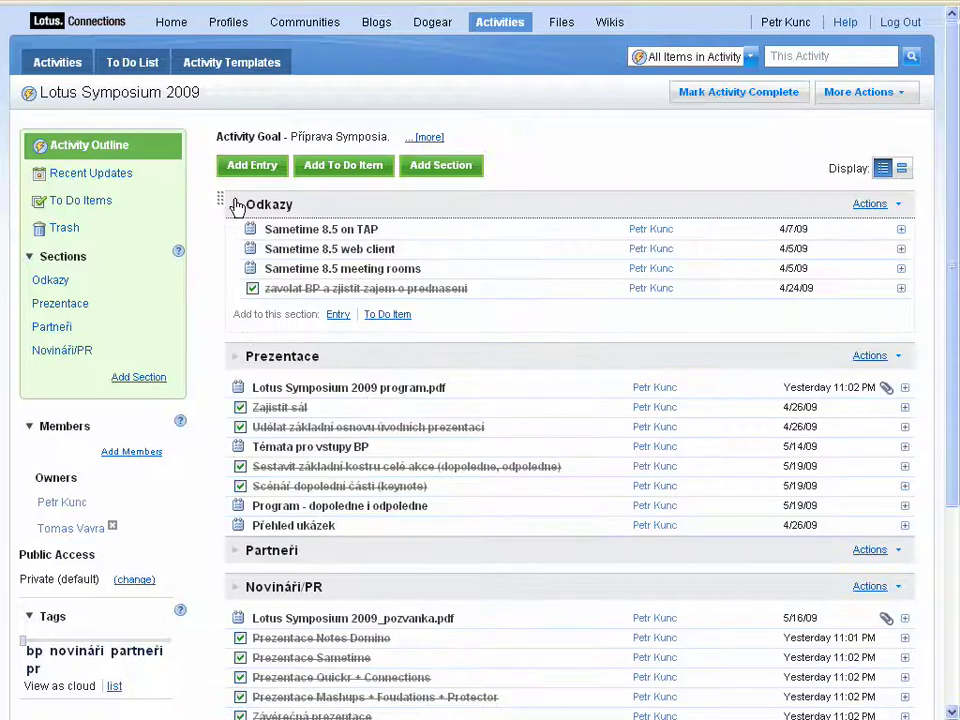
left_click(900, 231)
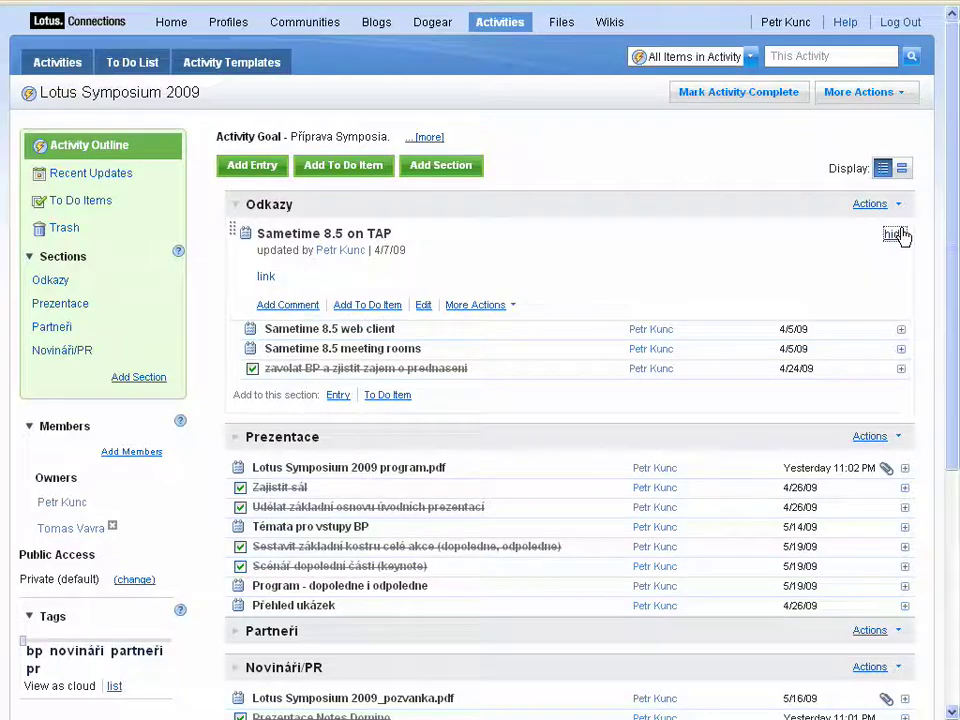
left_click(900, 233)
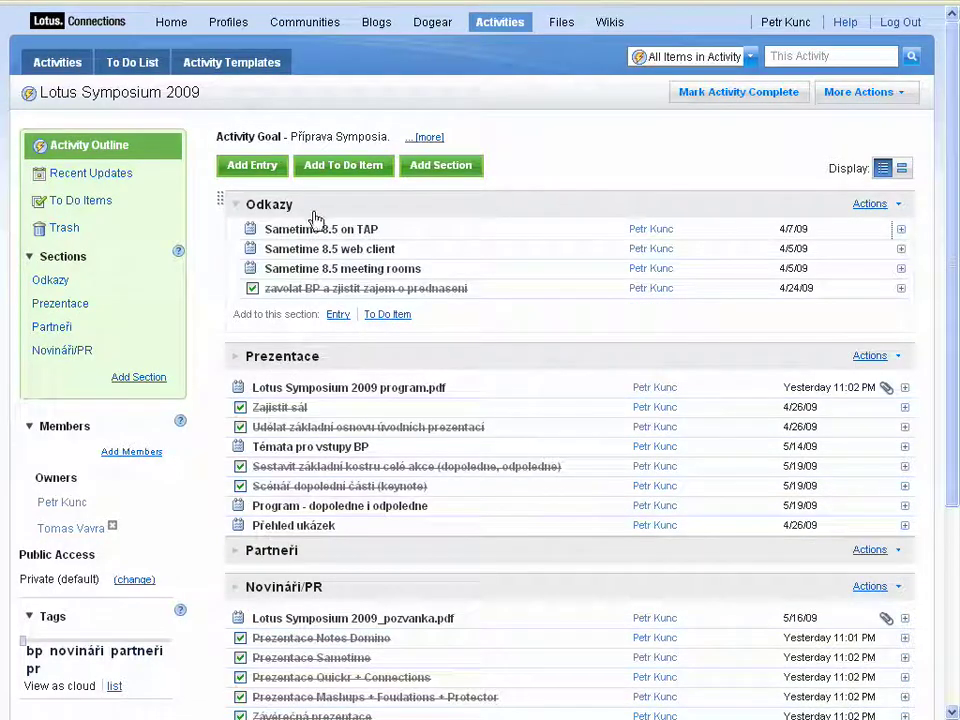
left_click(240, 205)
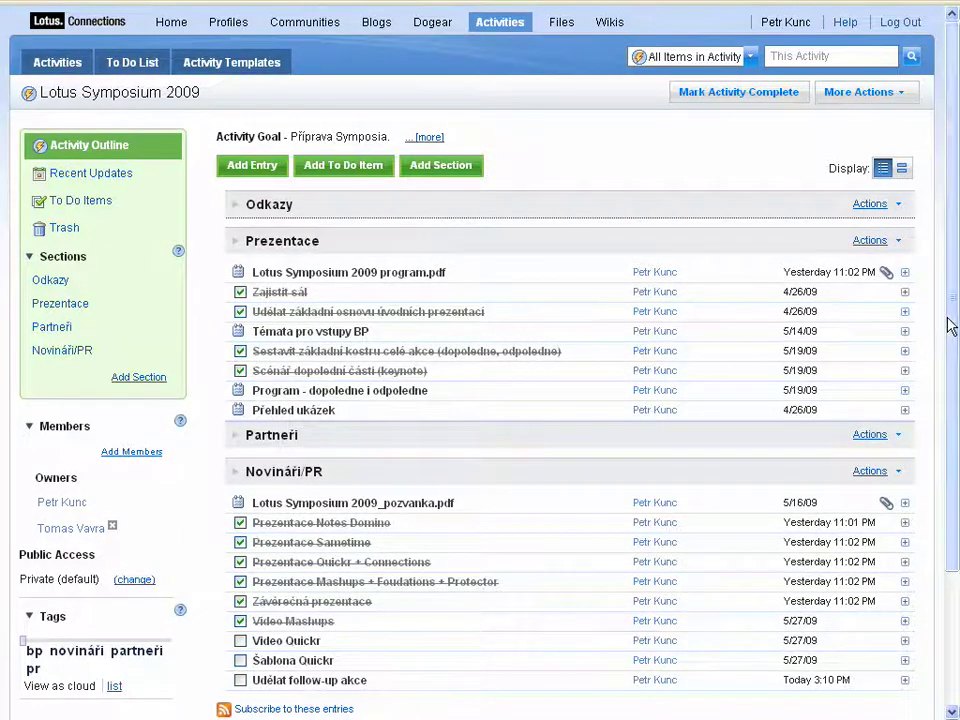
Create a to-do item titled "Přeložit prezentace a publikovat" in the activity and assign it to the signed-in member.
mouse_move(949, 326)
left_mouse_down()
mouse_move(949, 407)
mouse_move(934, 326)
left_mouse_up()
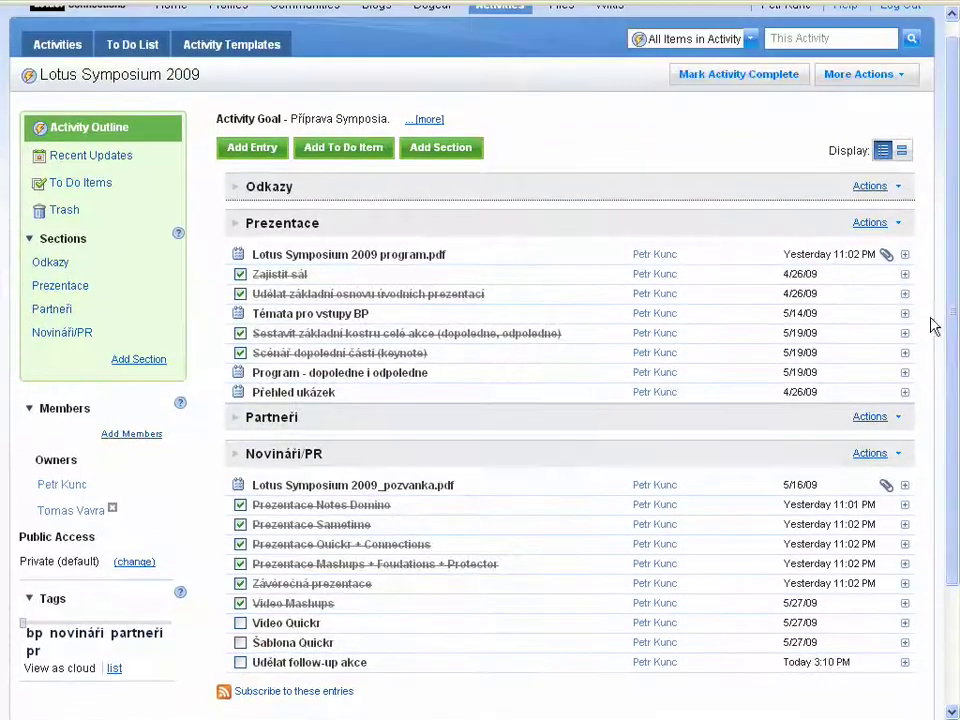
left_click(340, 148)
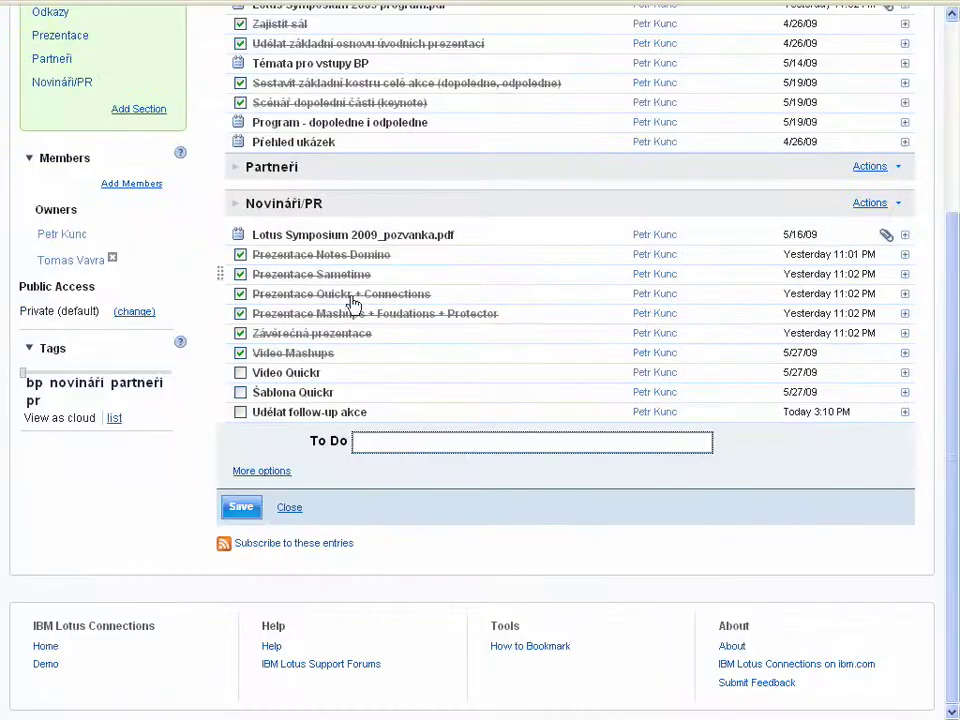
type("Přeložit prezentace a publikovat")
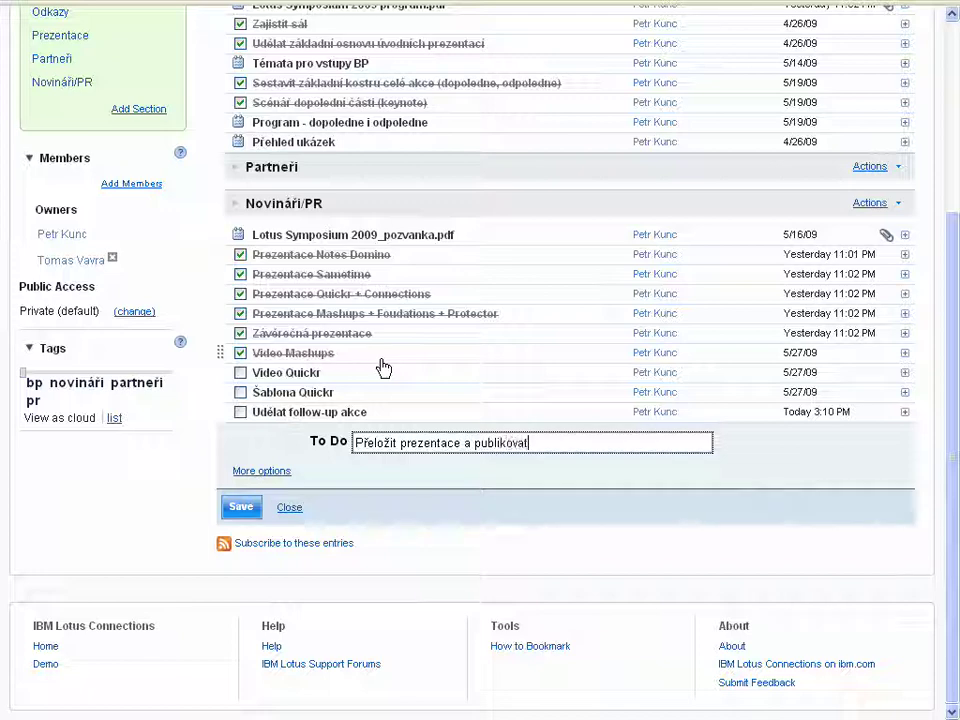
left_click(272, 473)
left_click(503, 472)
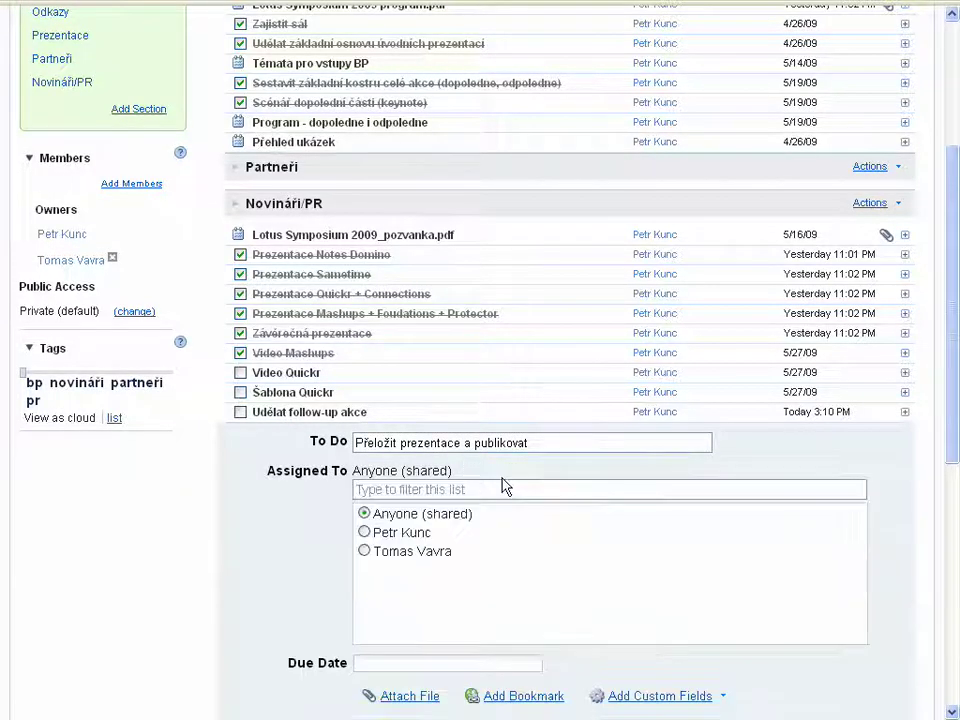
left_click(366, 533)
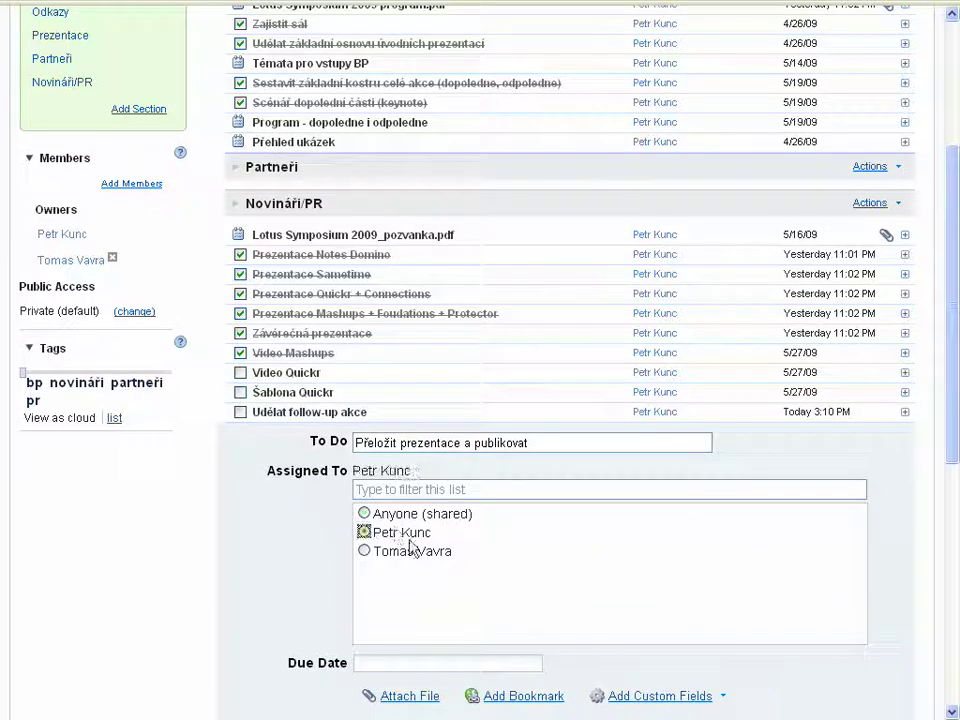
Set the to-do item's due date to 6/8/2009 and save it.
left_click_drag(949, 435, 949, 568)
left_click(473, 366)
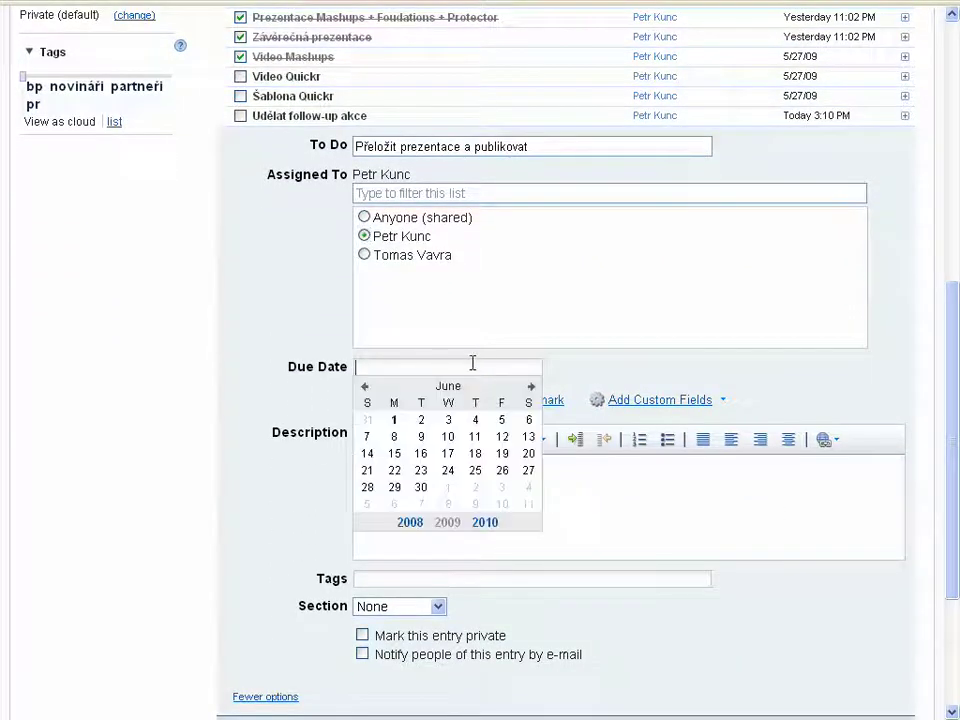
left_click(395, 437)
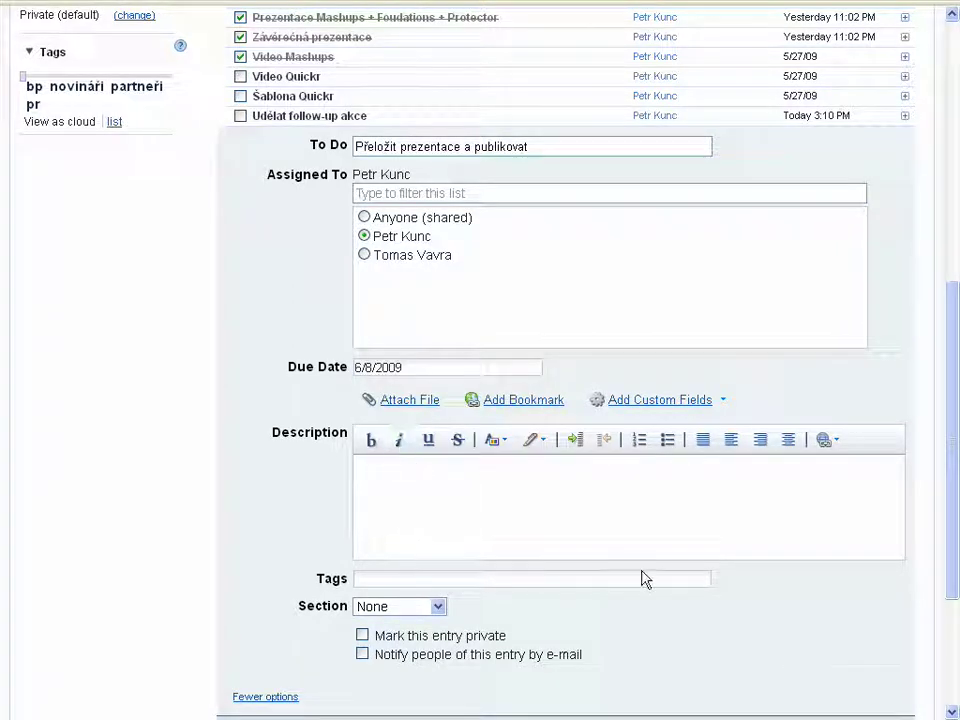
left_click_drag(955, 570, 951, 626)
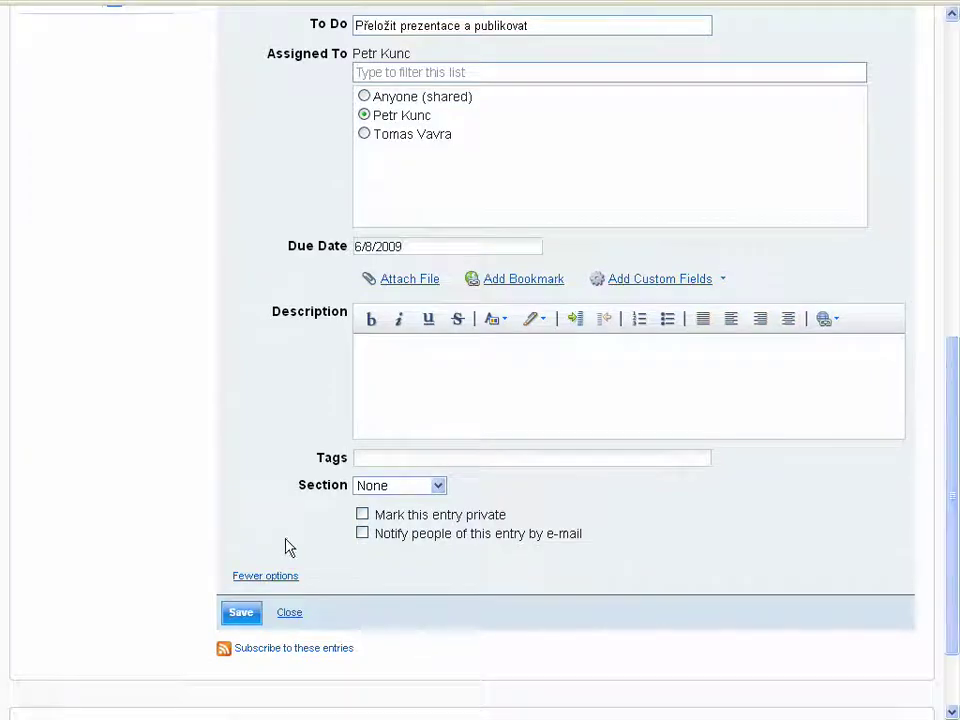
left_click(240, 613)
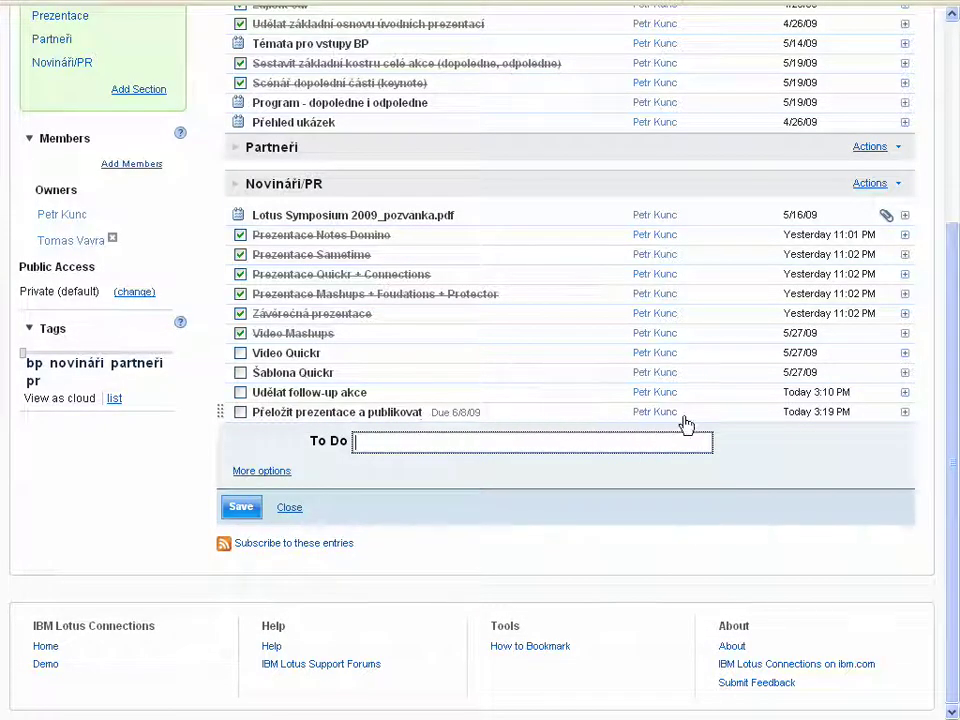
Check the details of the new "Přeložit prezentace a publikovat" item and view the activity's list of to-do items.
left_click(905, 413)
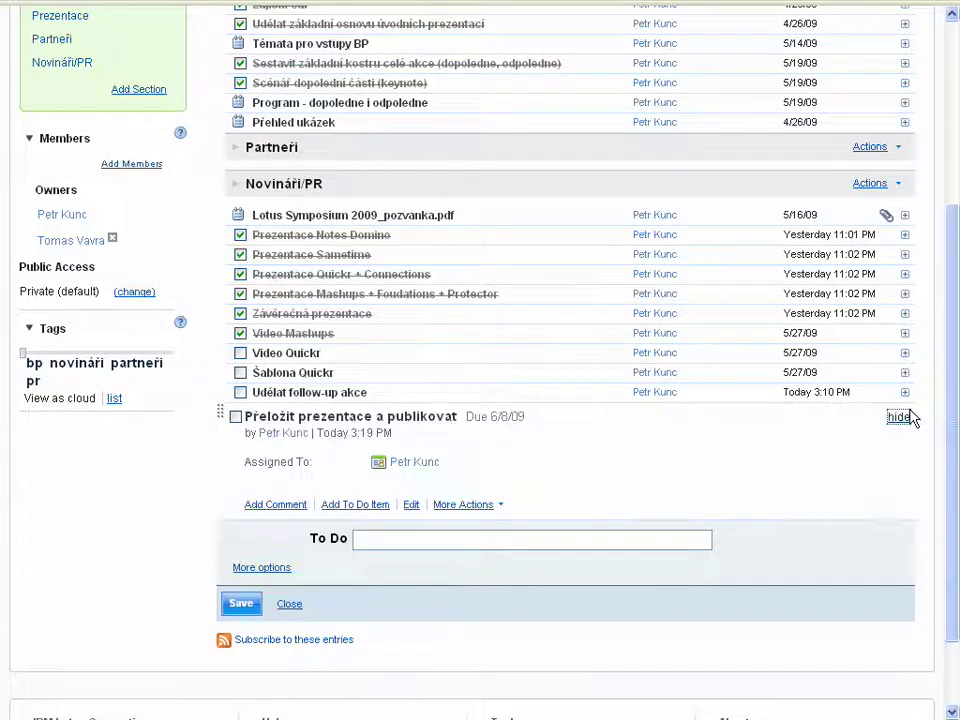
left_click(903, 418)
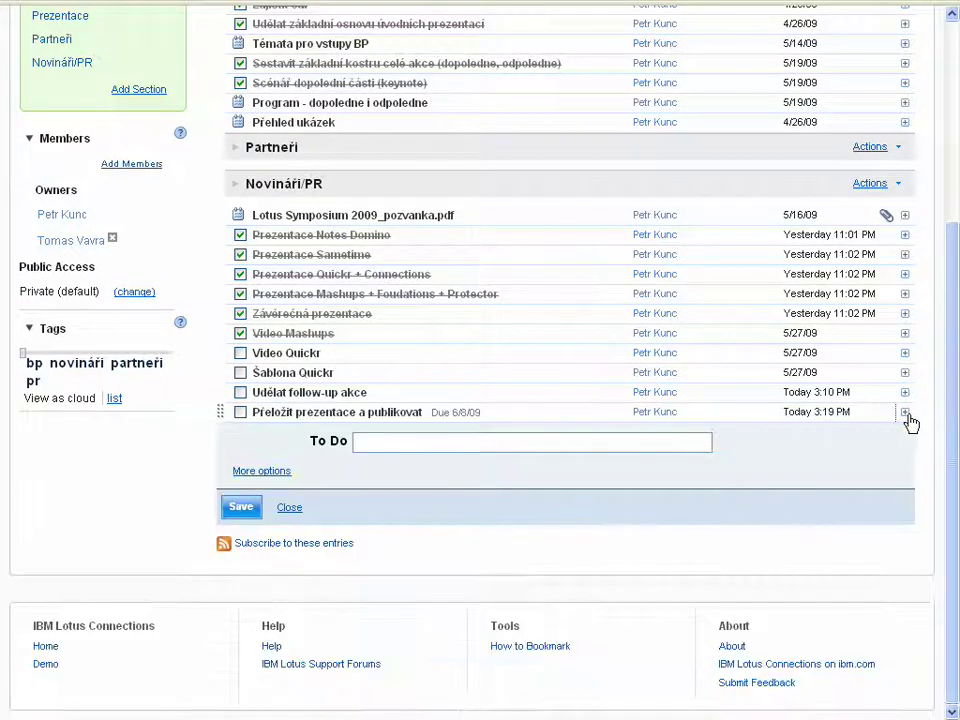
left_click_drag(952, 422, 958, 212)
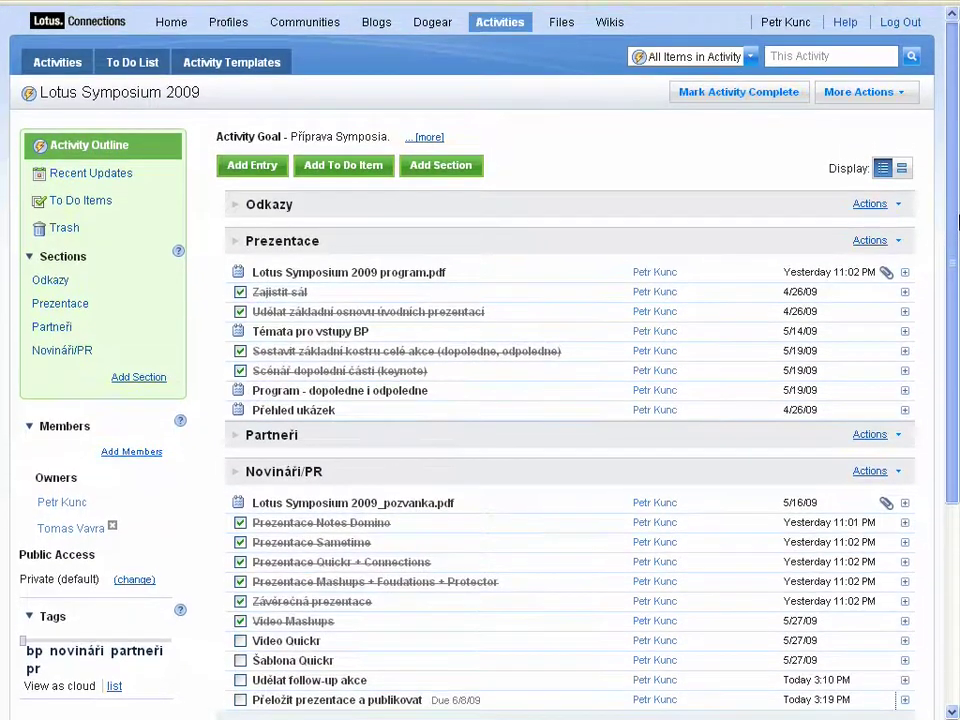
left_click(67, 200)
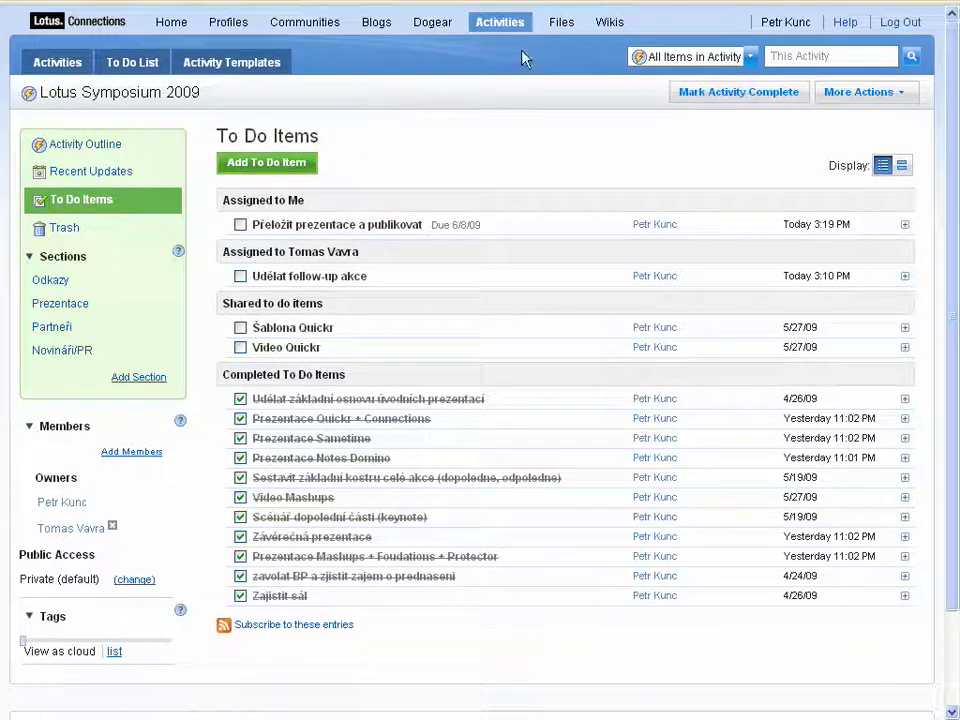
Open the personal list of files and view the summary of "Quickr Connections - Symposium 2009.ppt".
left_click(562, 24)
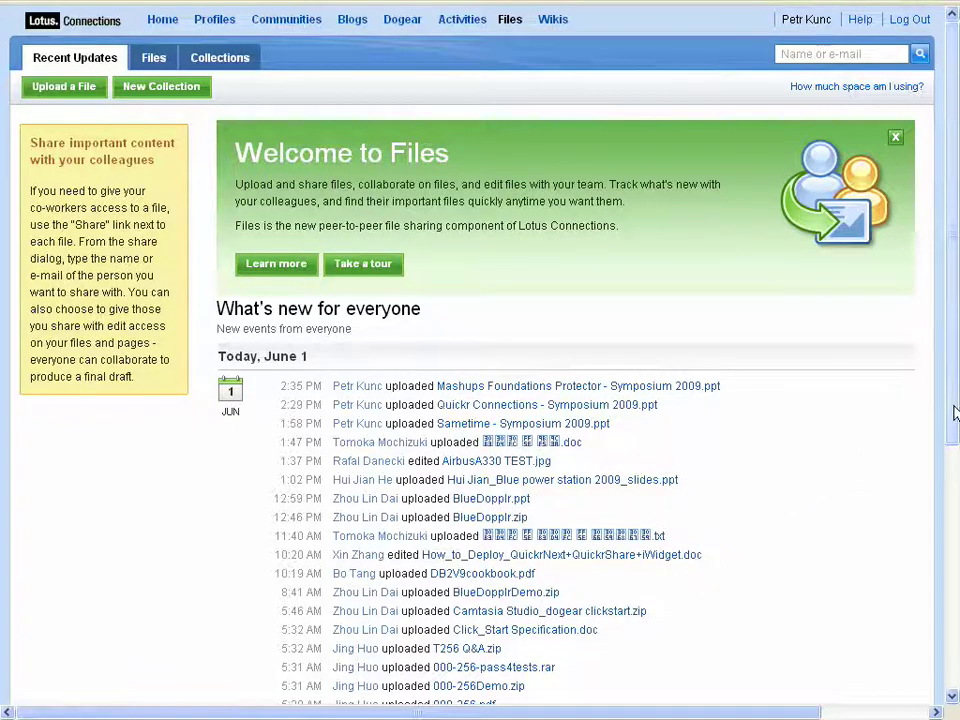
left_click_drag(953, 350, 952, 403)
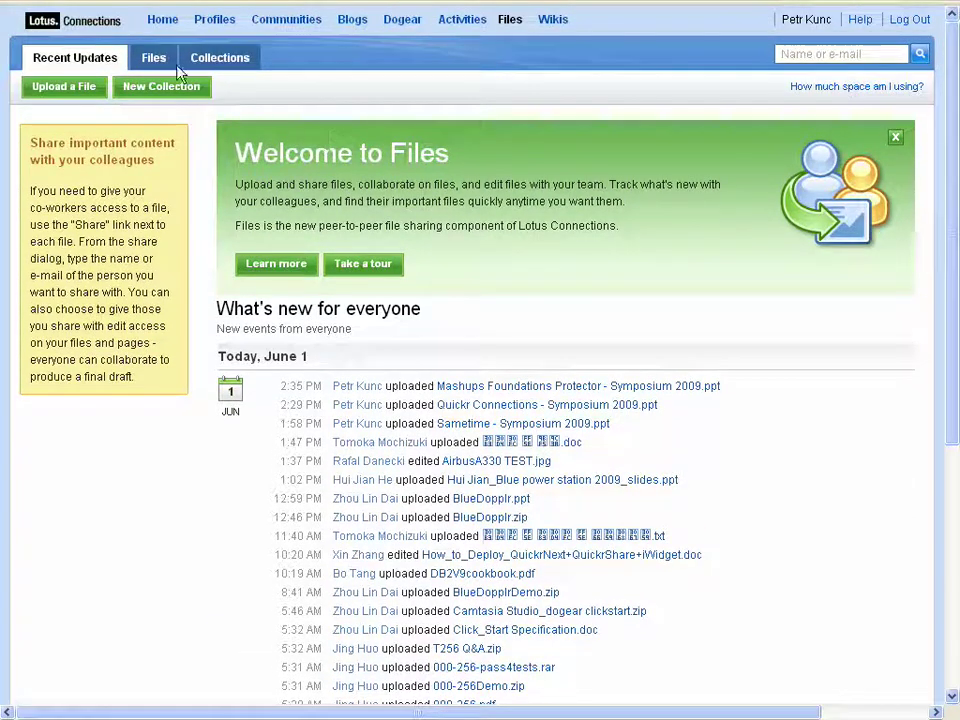
left_click(150, 57)
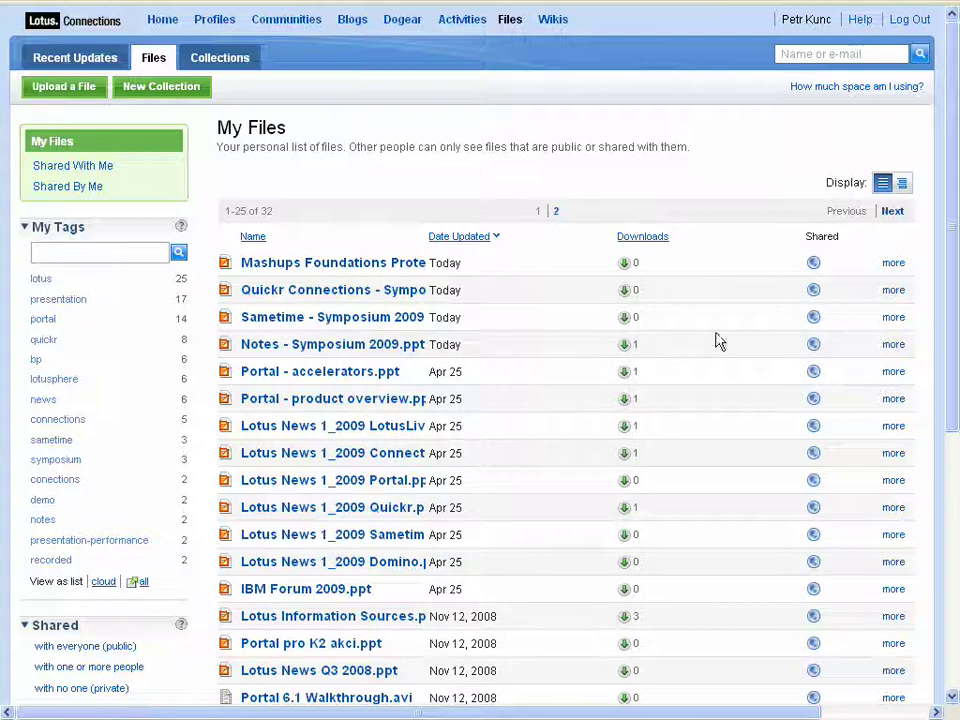
left_click(893, 291)
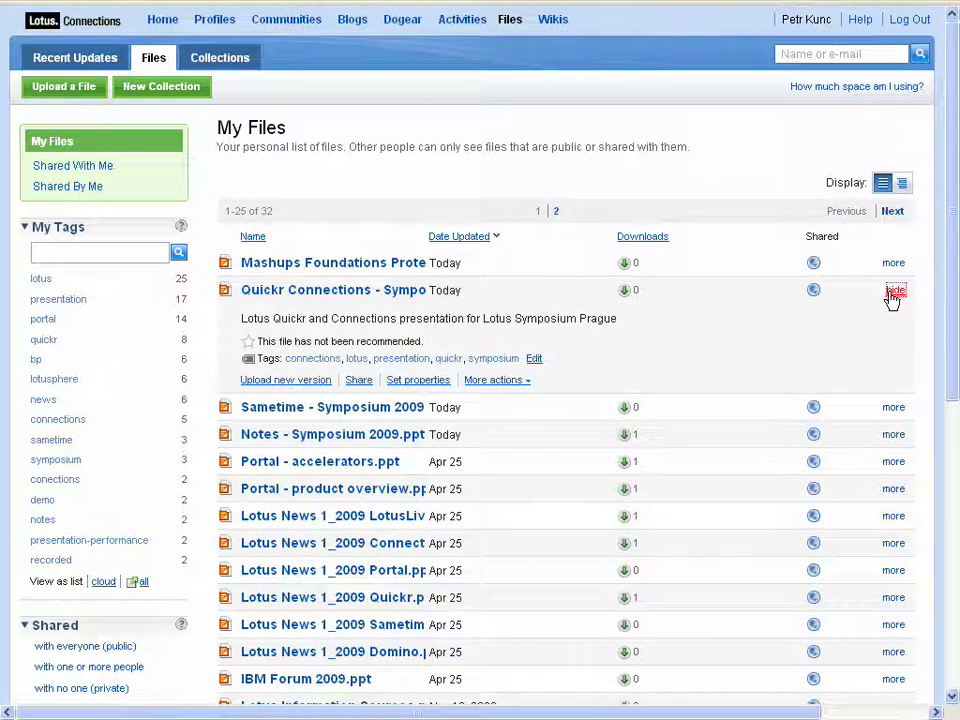
left_click(895, 292)
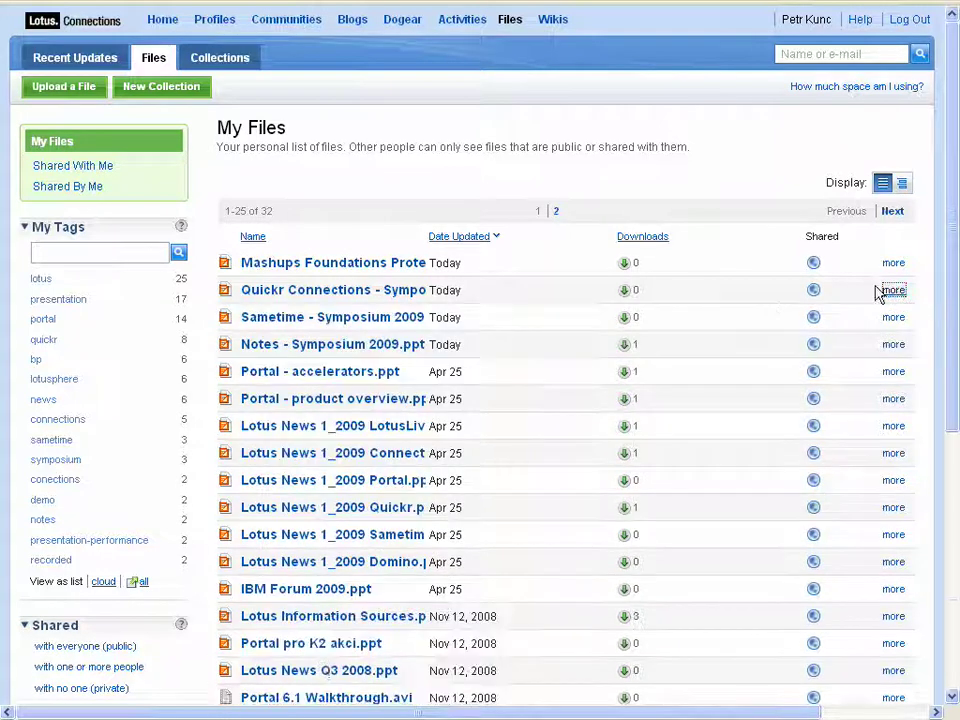
Open the page of "Quickr Connections - Symposium 2009.ppt" and review its additional actions, file information and version history.
left_click(398, 296)
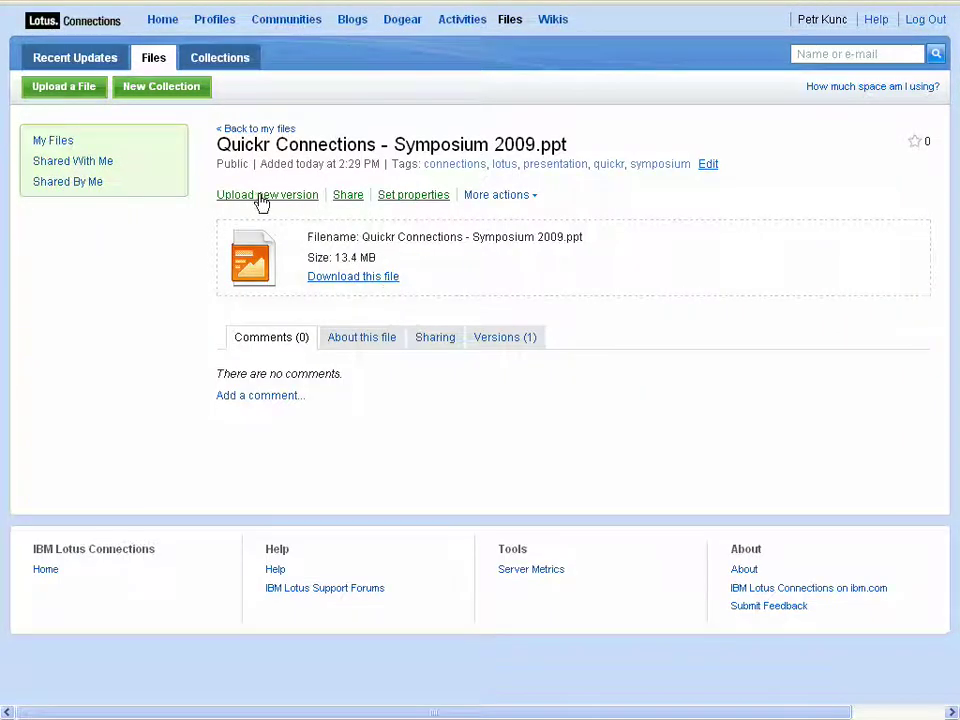
left_click(533, 198)
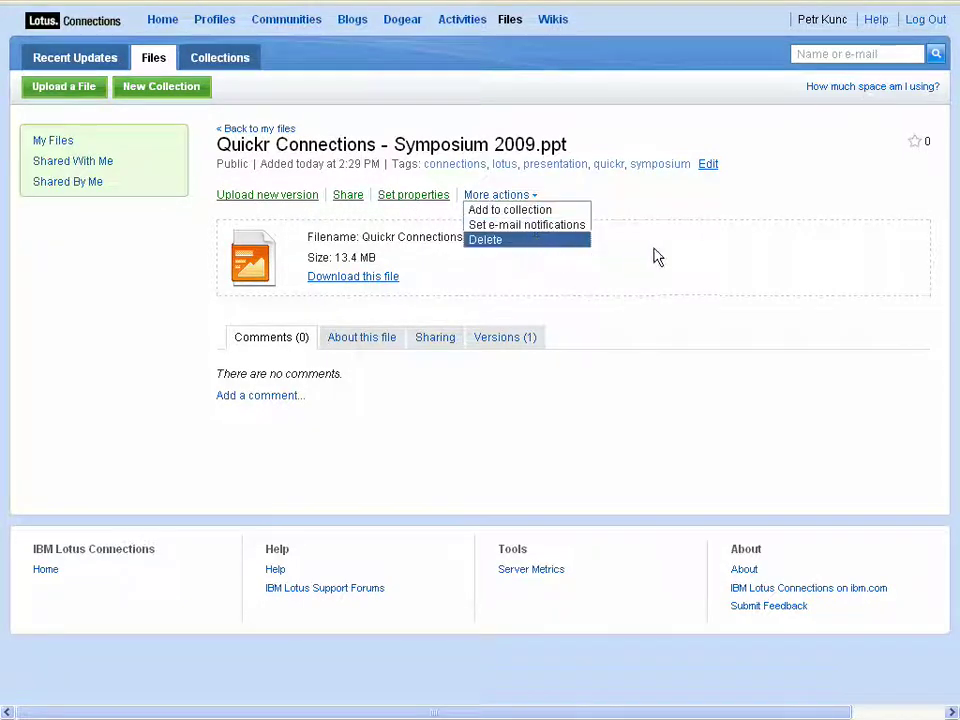
left_click(658, 257)
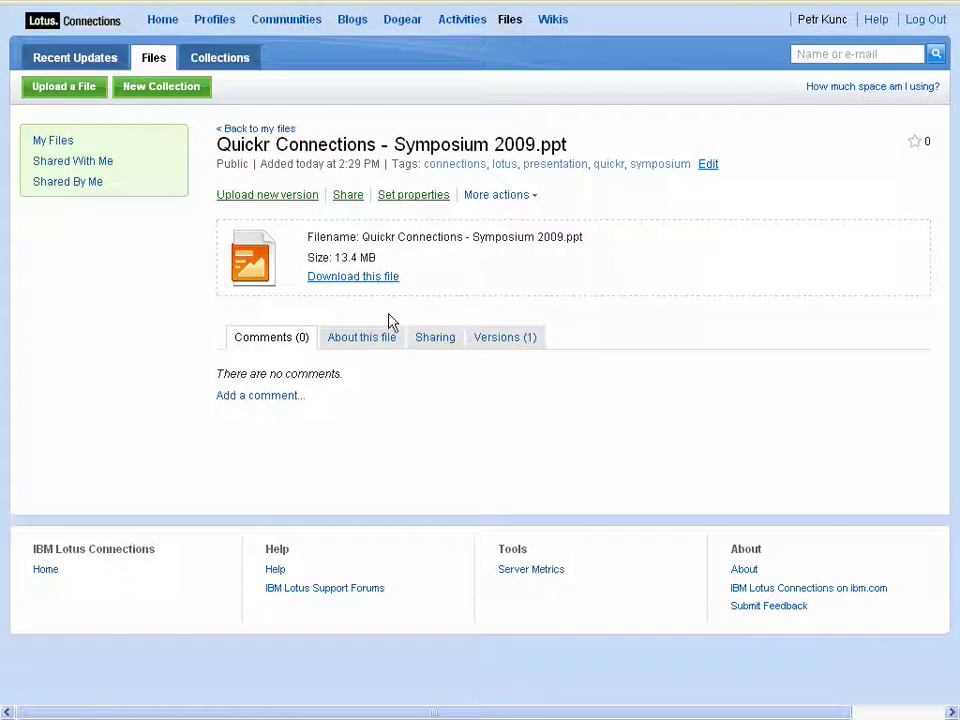
left_click(360, 337)
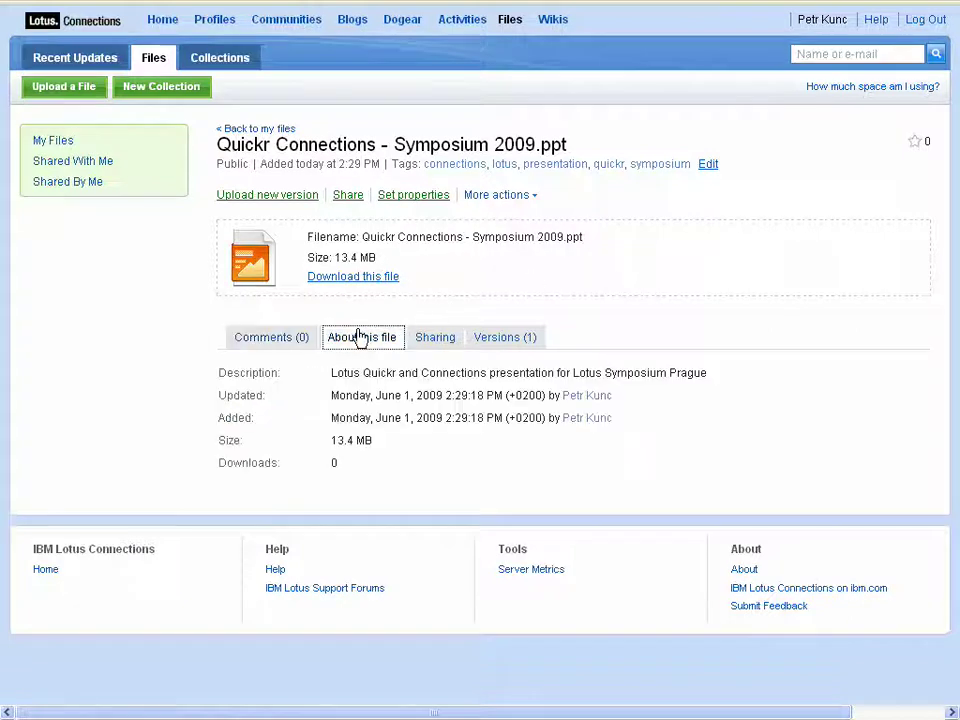
left_click(496, 338)
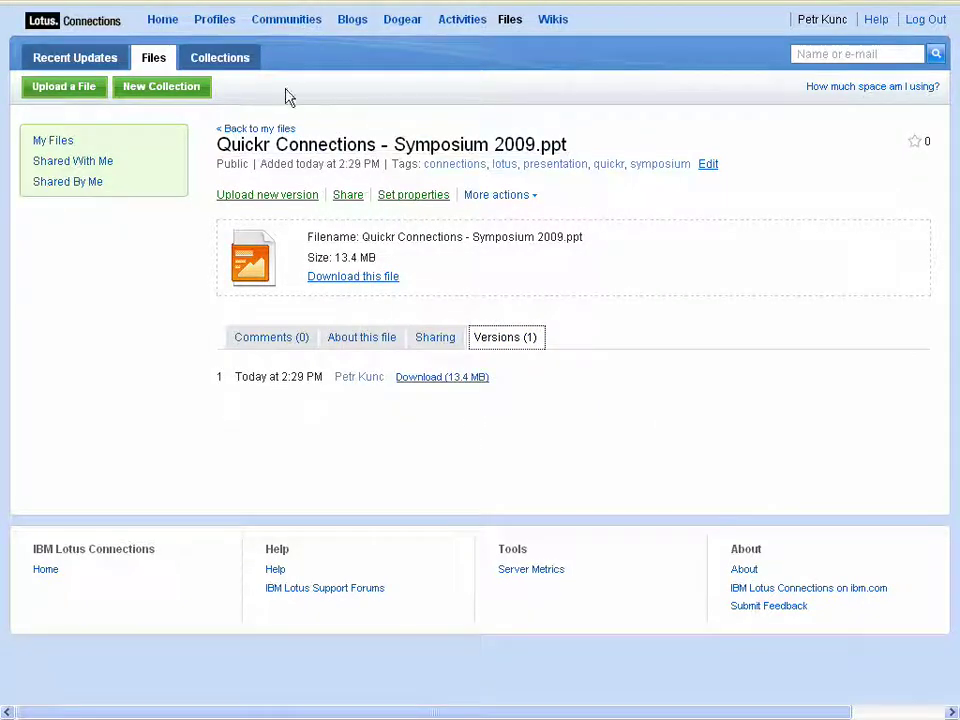
Examine the file upload form with its file selection and visibility options, and close it without uploading anything.
left_click(76, 88)
left_click(543, 244)
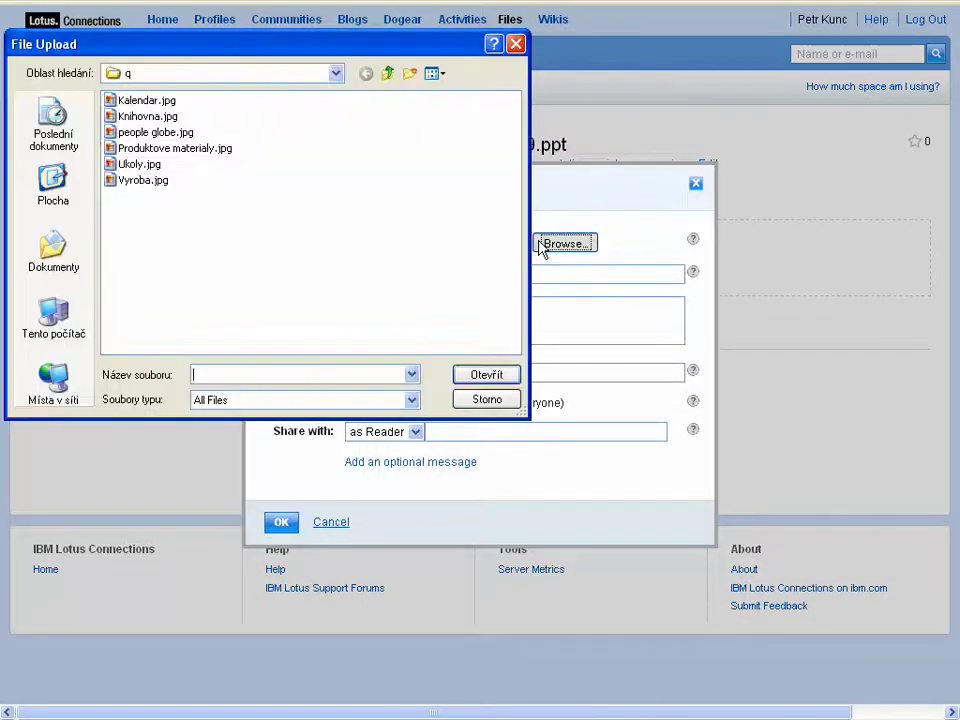
left_click(488, 400)
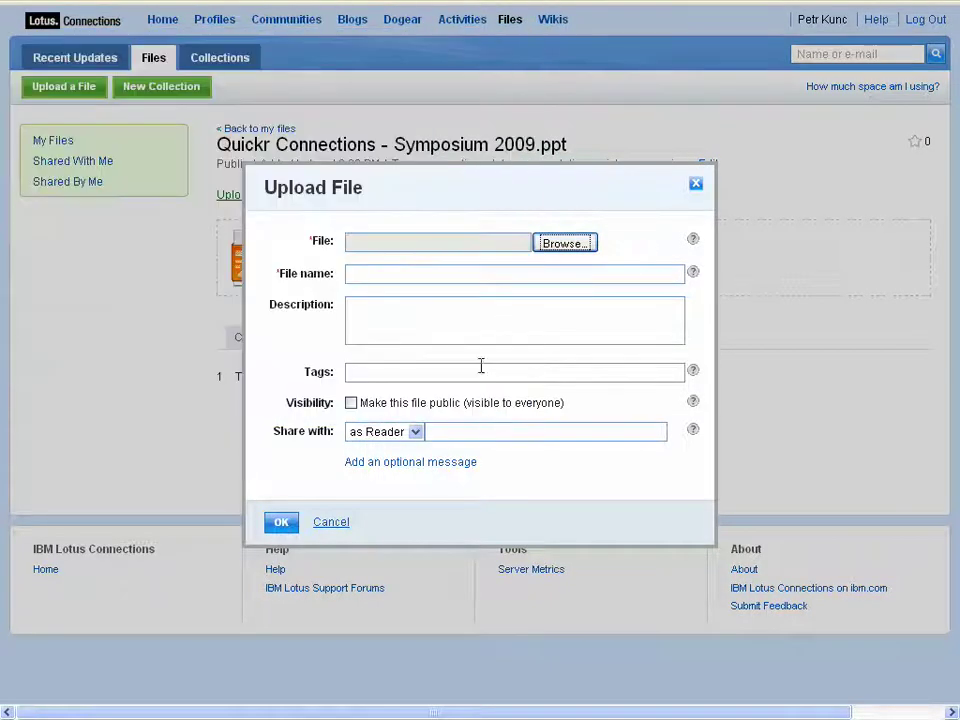
left_click(351, 403)
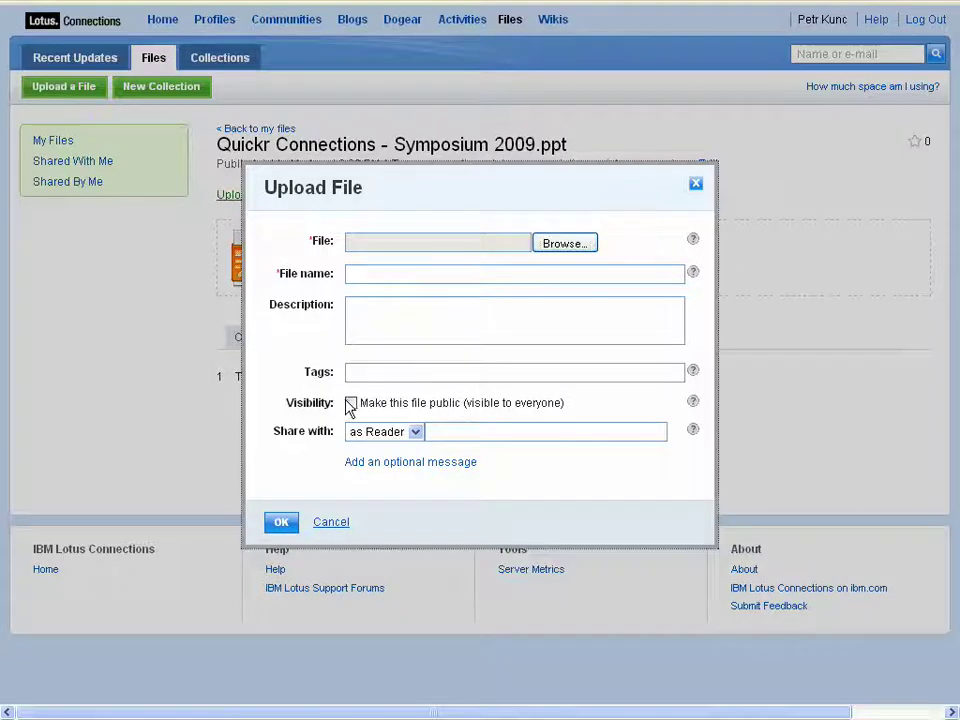
left_click(331, 522)
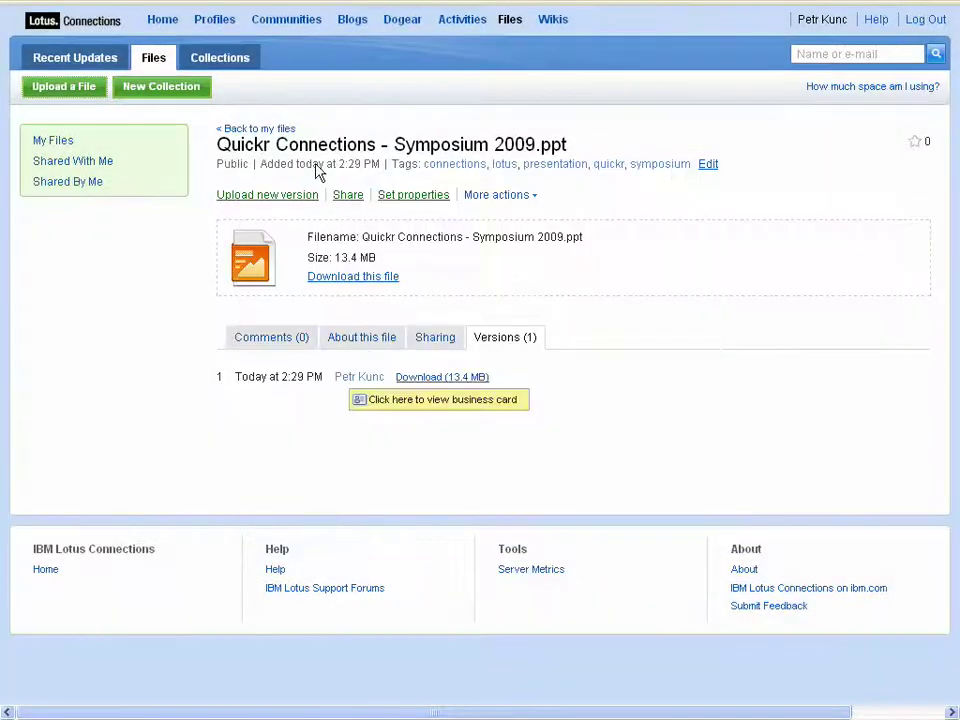
Review the sharing details of the Lotus Symposium 2009 collection and view the Lotus News 1_2009 collection.
left_click(226, 66)
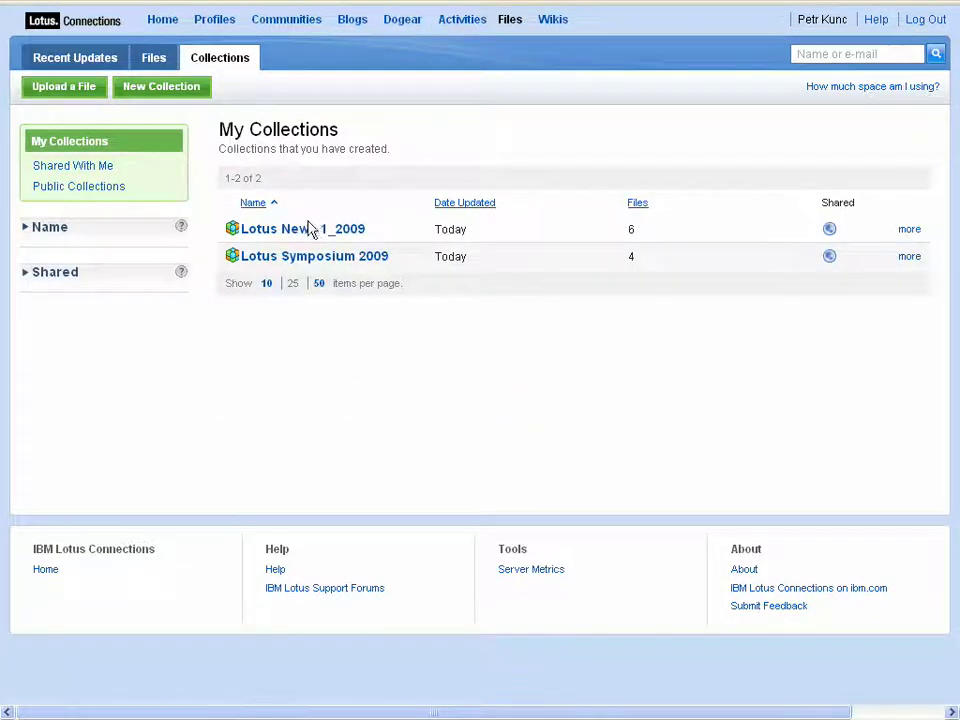
left_click(310, 262)
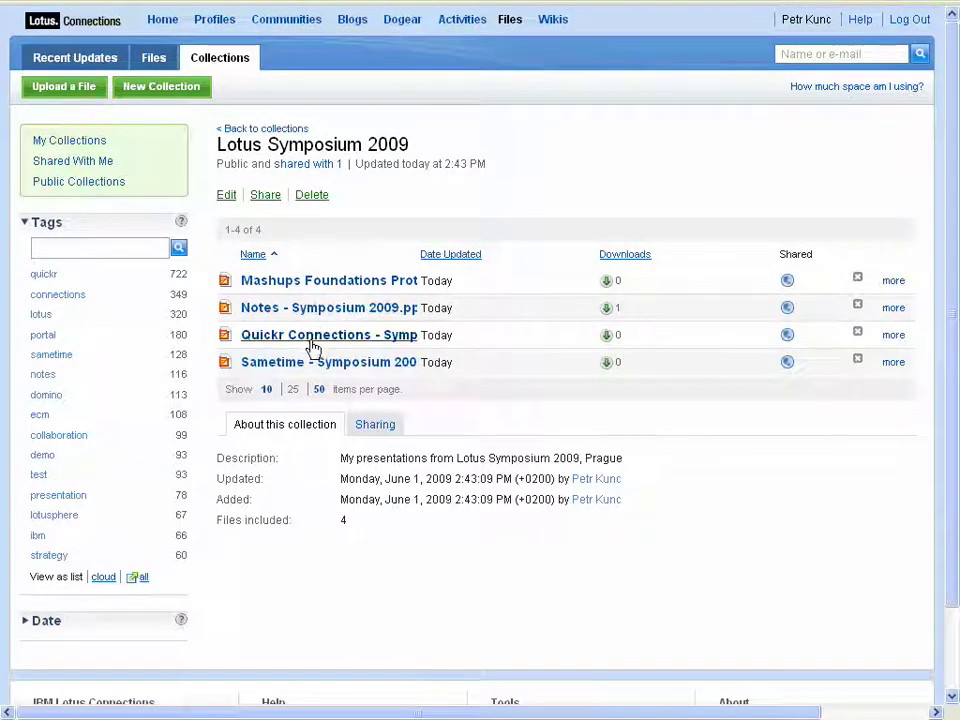
left_click(379, 429)
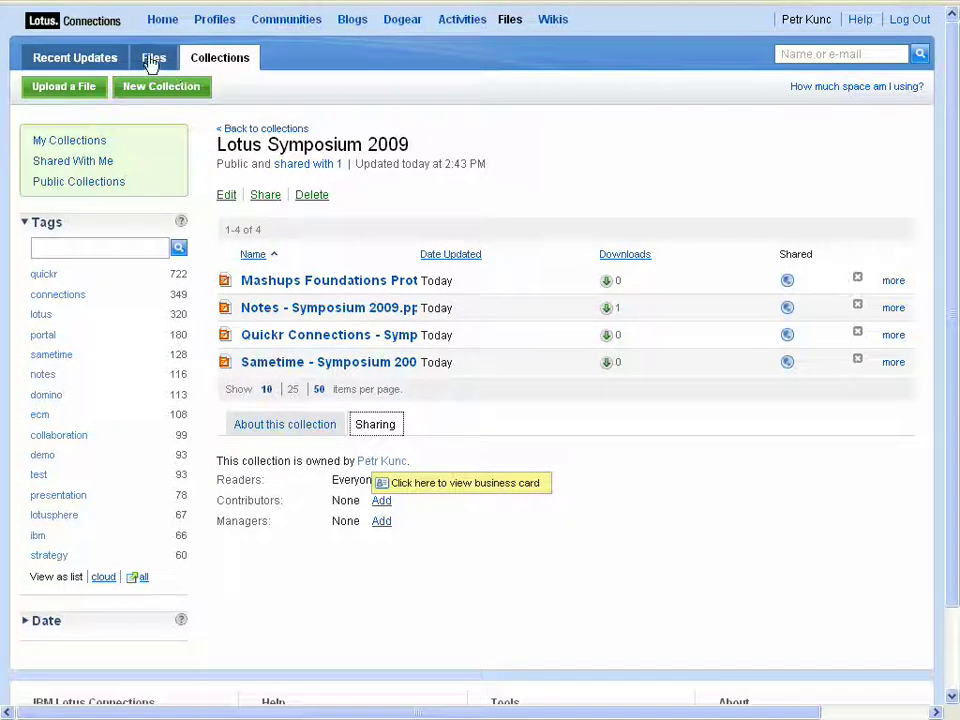
left_click(243, 130)
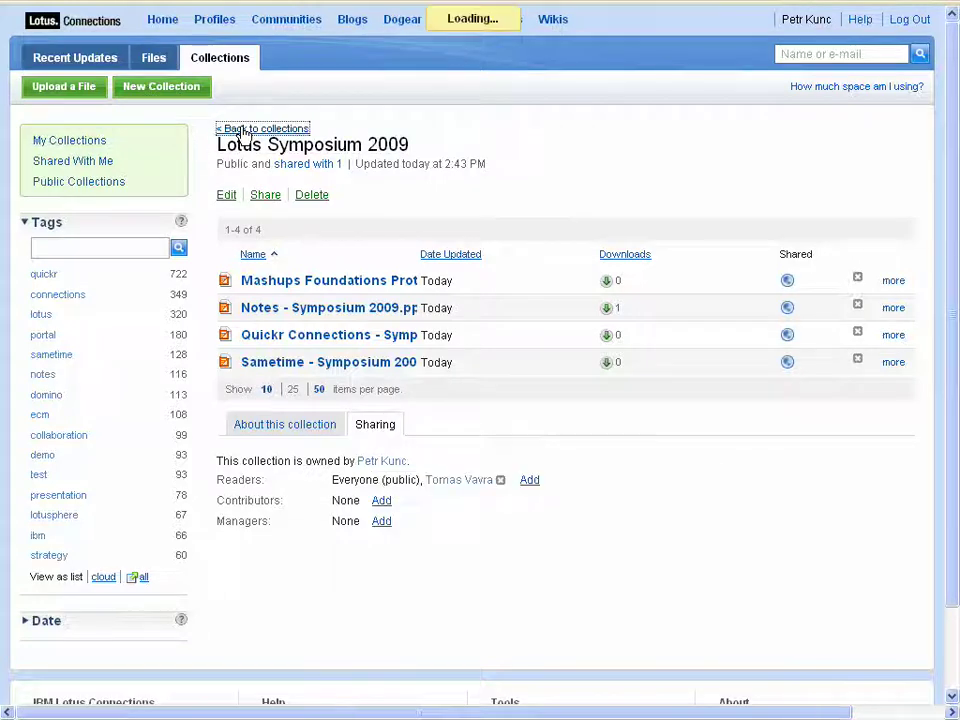
left_click(278, 233)
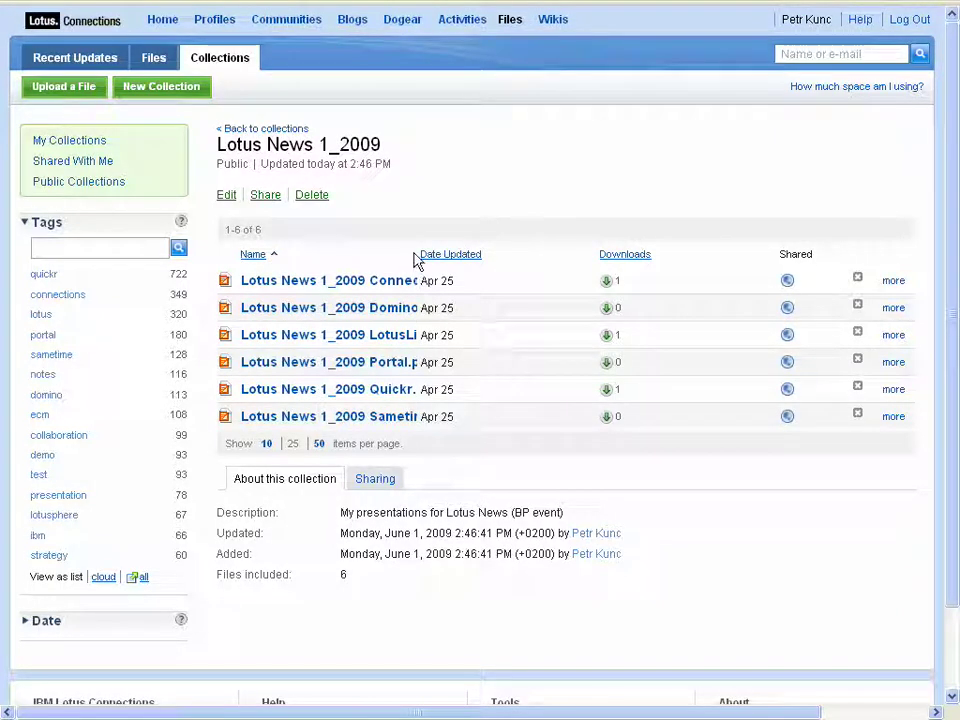
Filter the wikis by the "lotus" tag and open the Communicating page of the Lotus Social Software Community wiki.
left_click(557, 20)
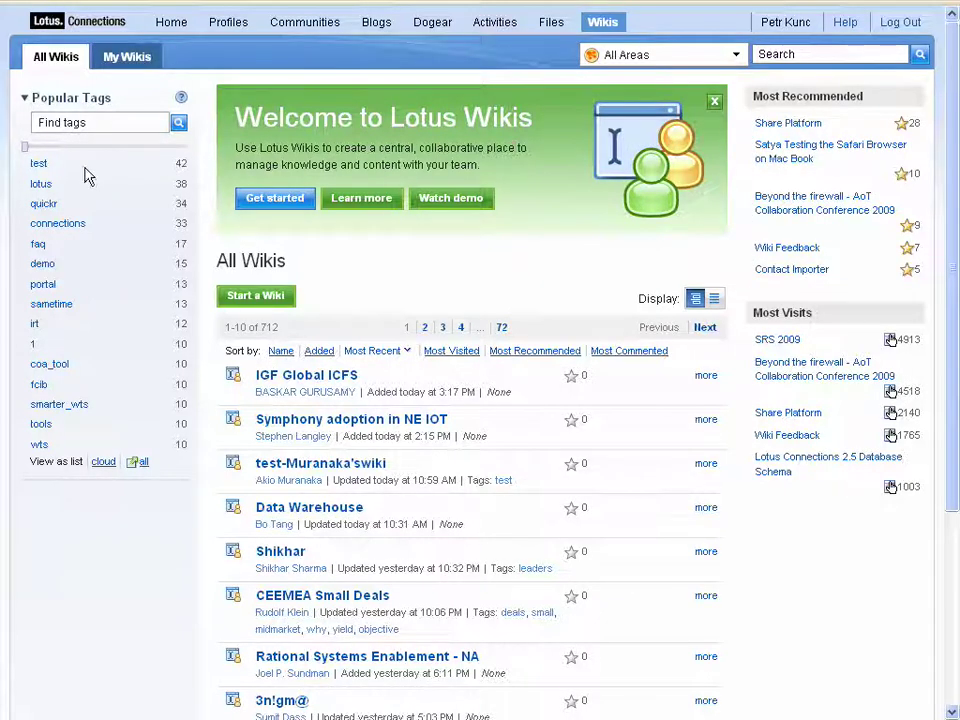
left_click(41, 186)
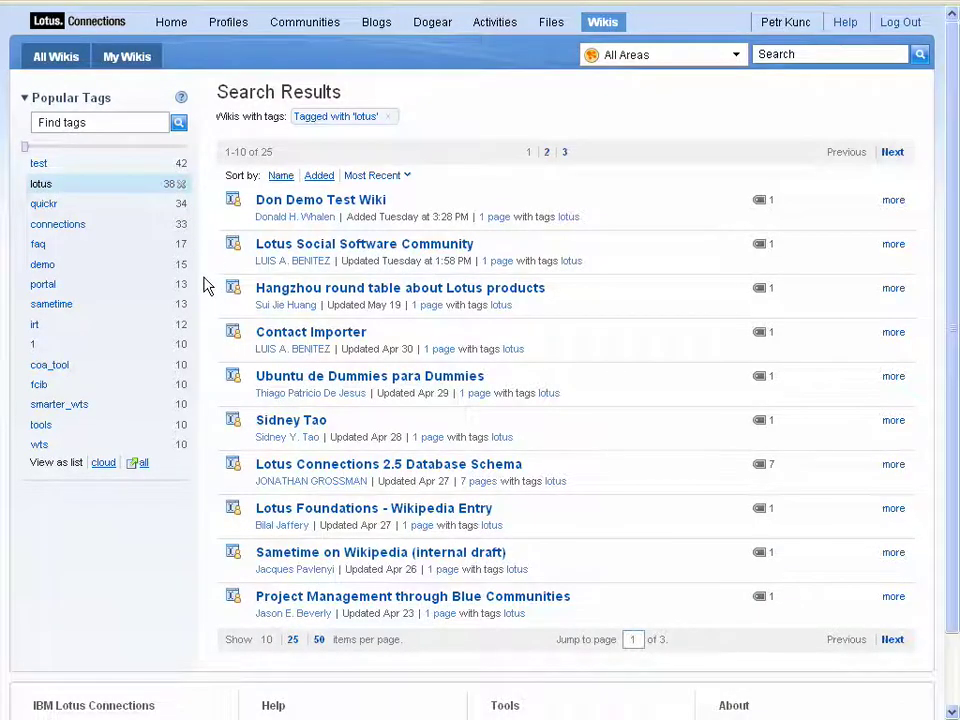
left_click(277, 244)
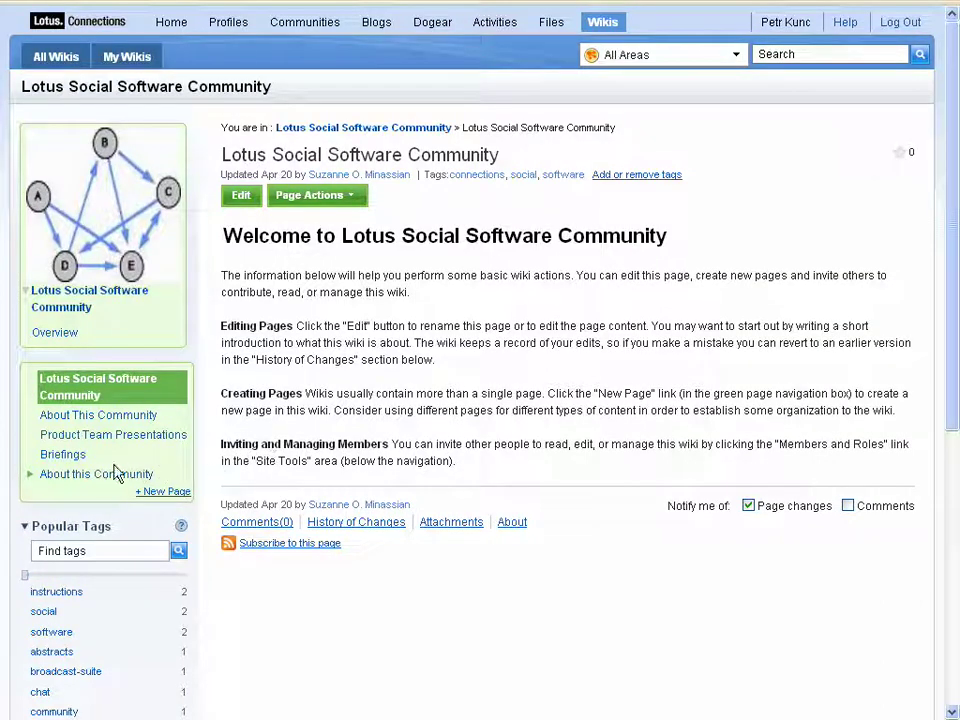
left_click(30, 476)
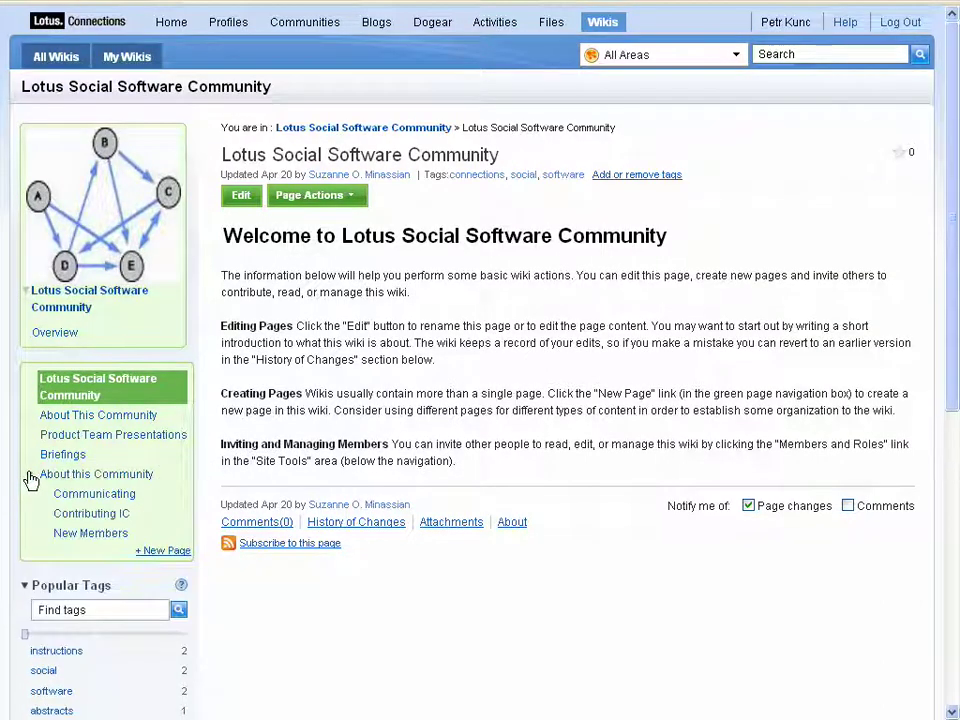
left_click(88, 504)
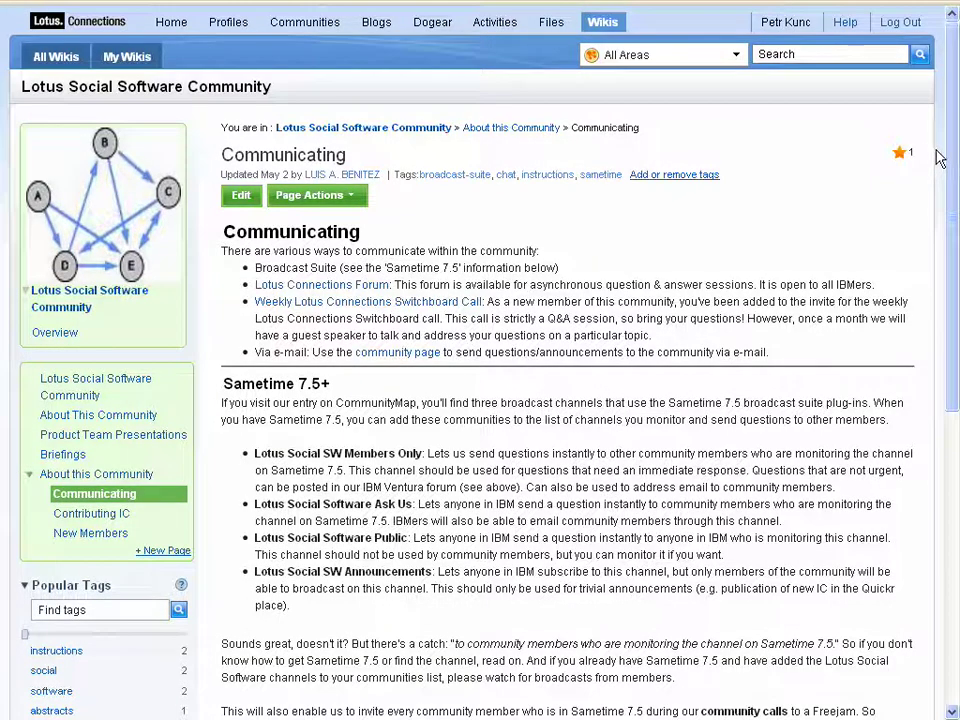
Open the Communicating page's history of changes and examine the comparison of version 5 with version 4.
left_click_drag(953, 155, 958, 400)
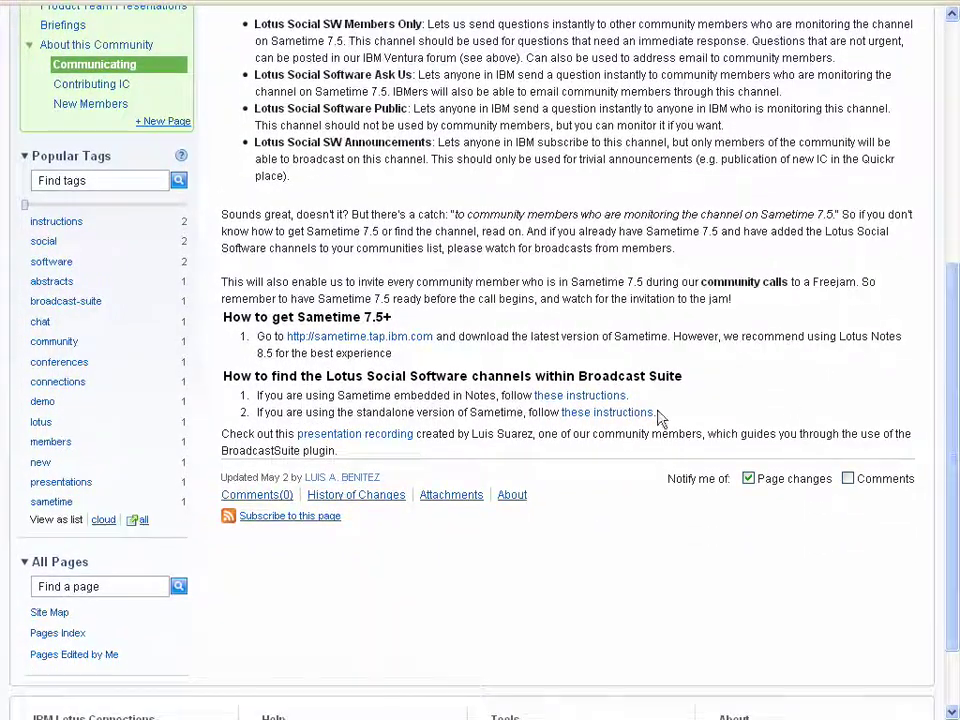
left_click(388, 497)
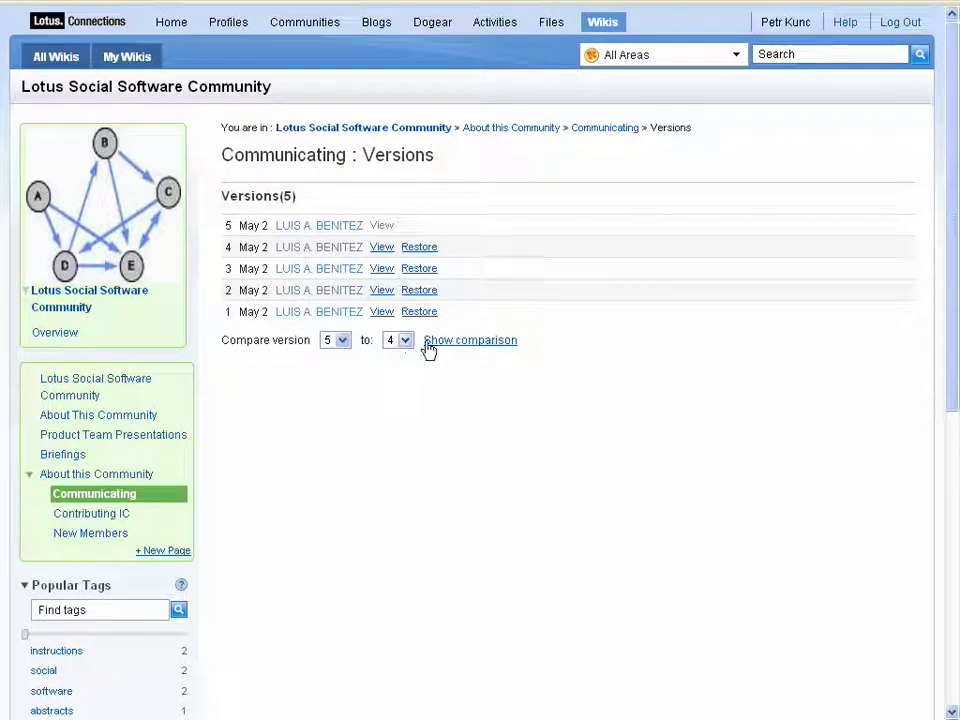
left_click(460, 345)
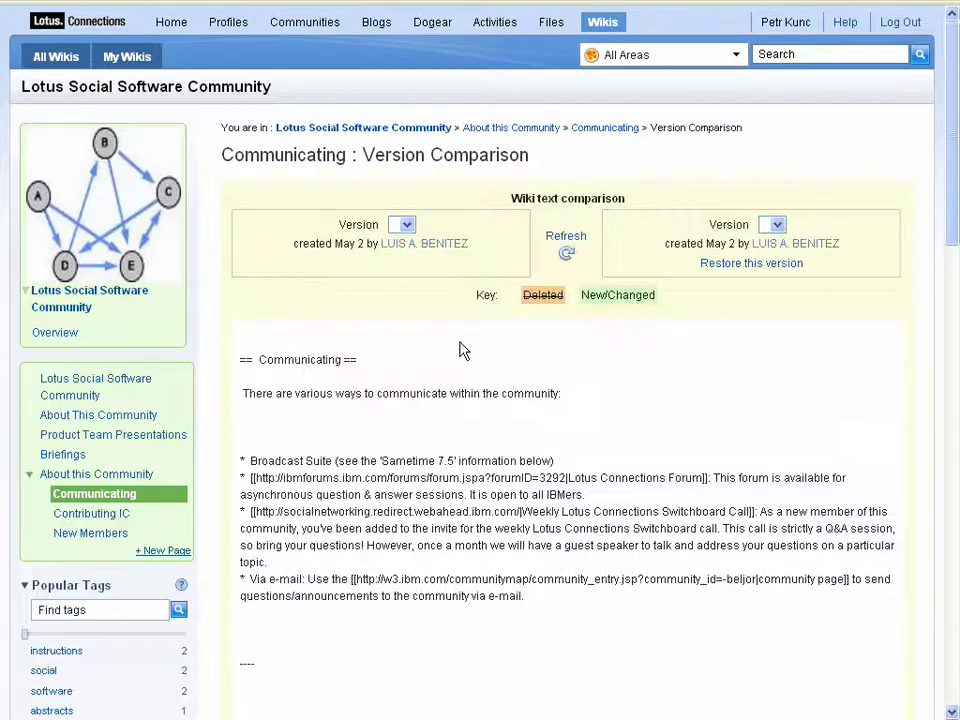
left_click_drag(956, 189, 940, 458)
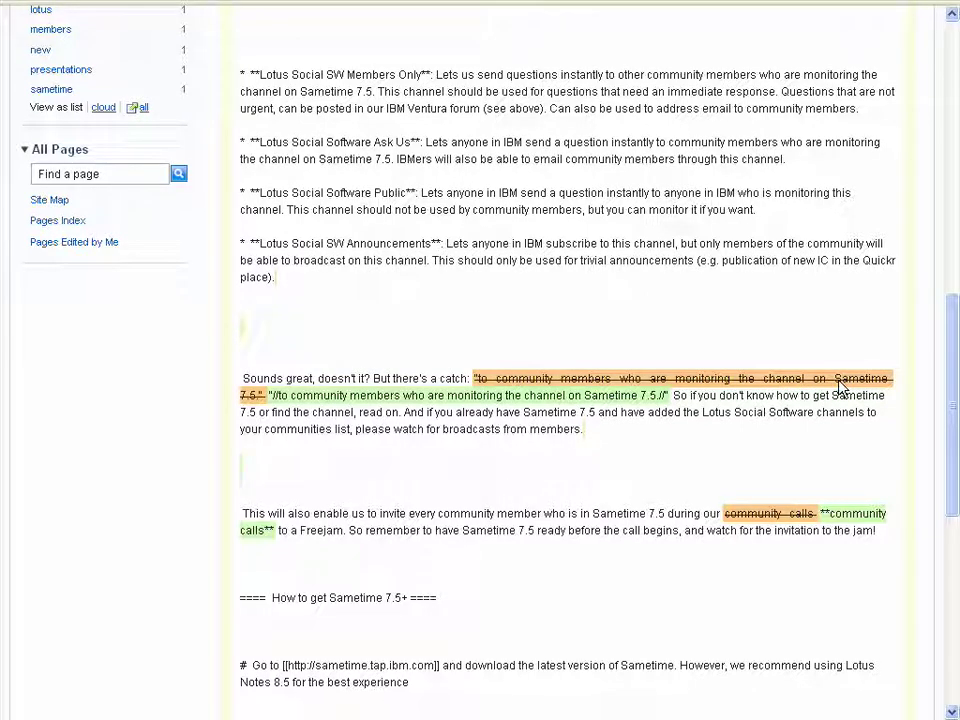
left_click_drag(940, 390, 955, 90)
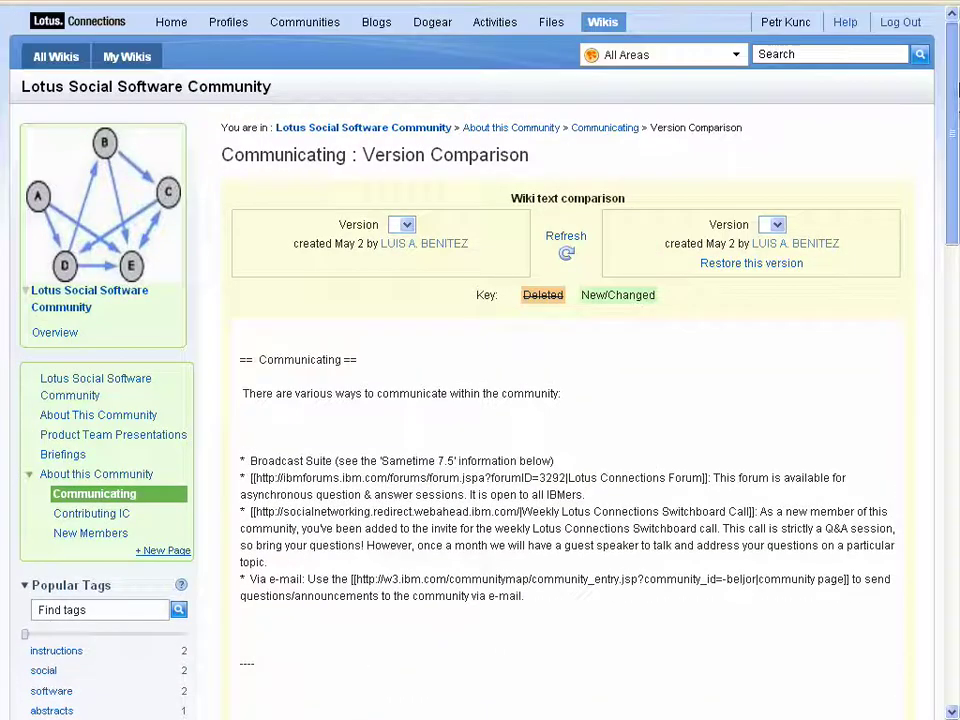
Open My Page on the home site and browse the Blogs and Third party widgets available to add.
left_click(174, 22)
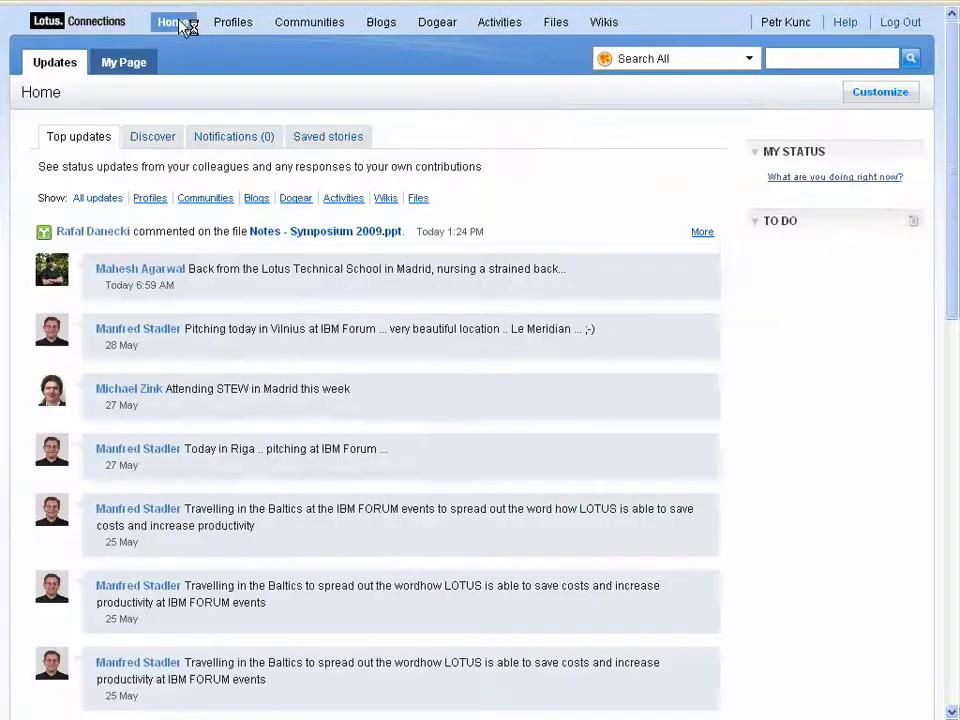
left_click(125, 63)
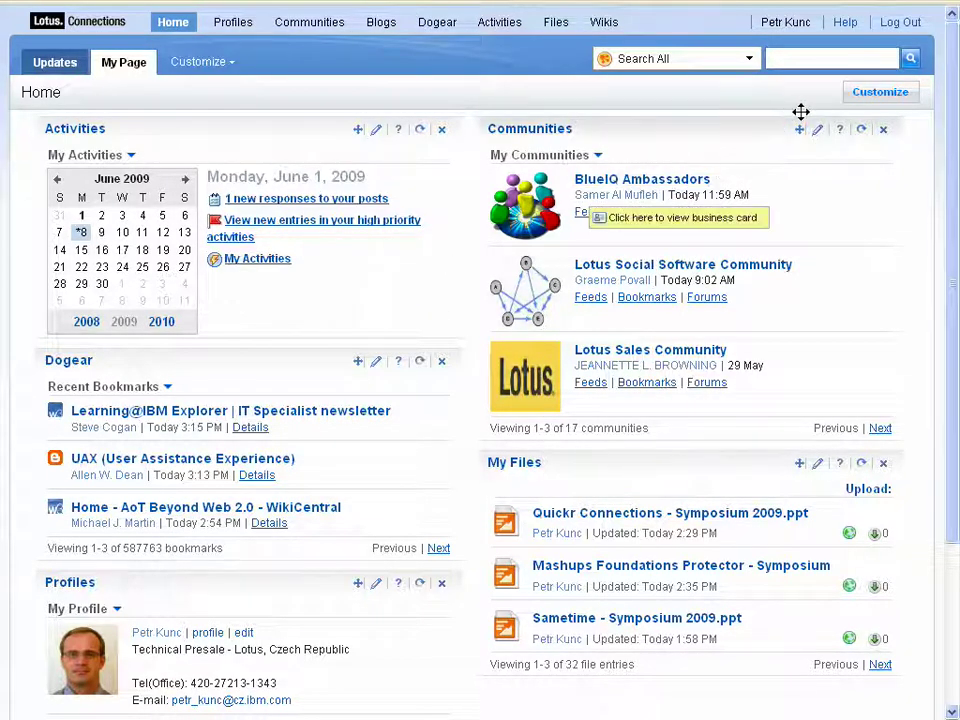
left_click(878, 93)
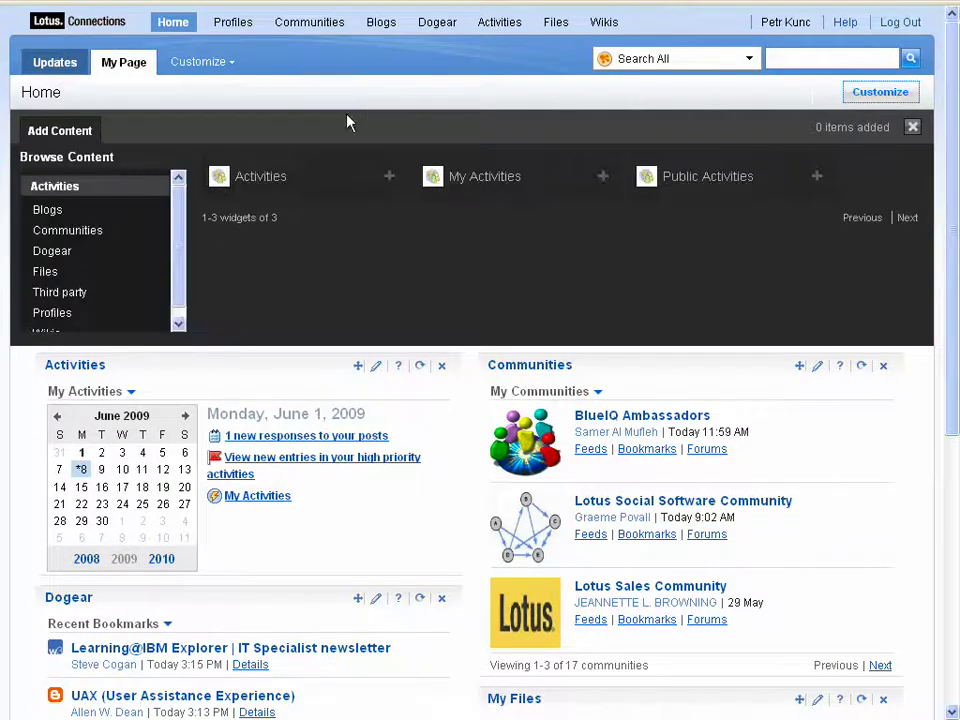
left_click(47, 209)
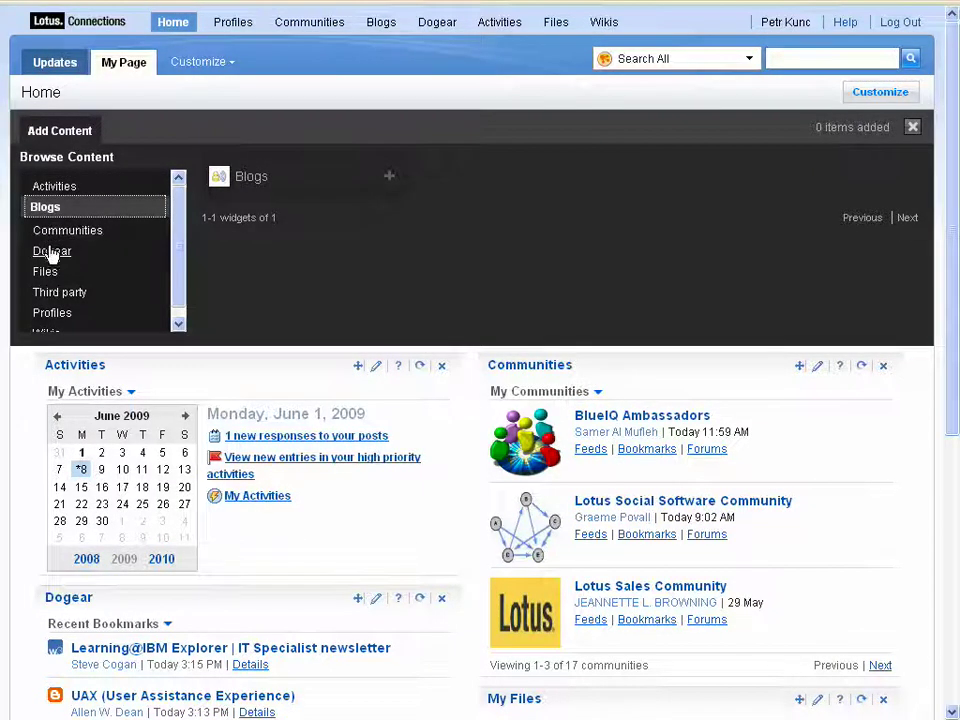
left_click(50, 291)
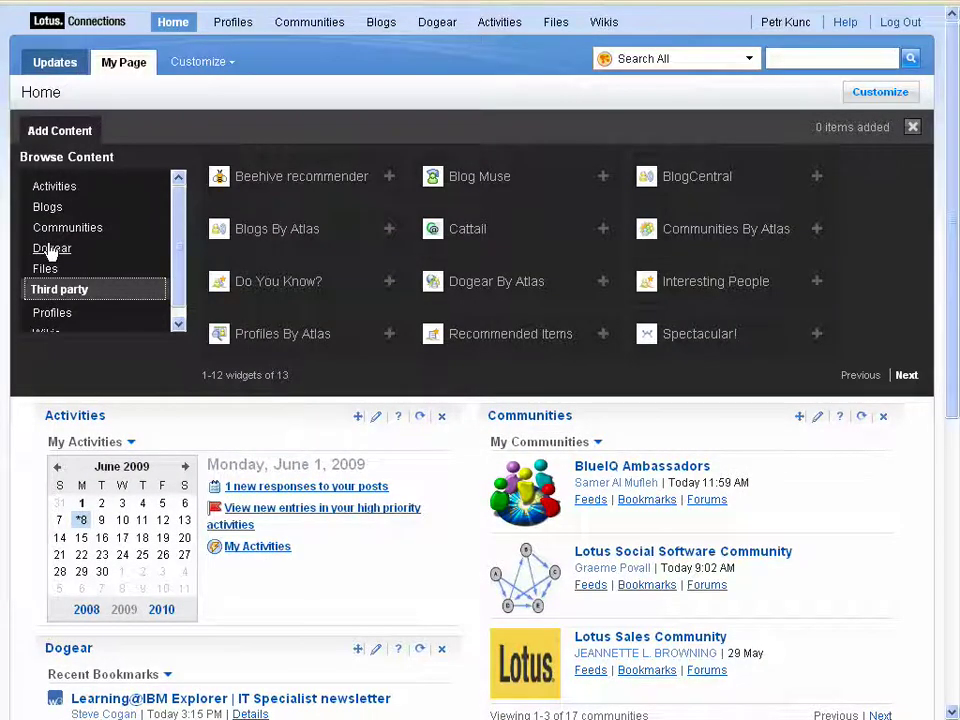
Add the My Watchlist widget from the Dogear category to My Page and close the content palette.
left_click(50, 250)
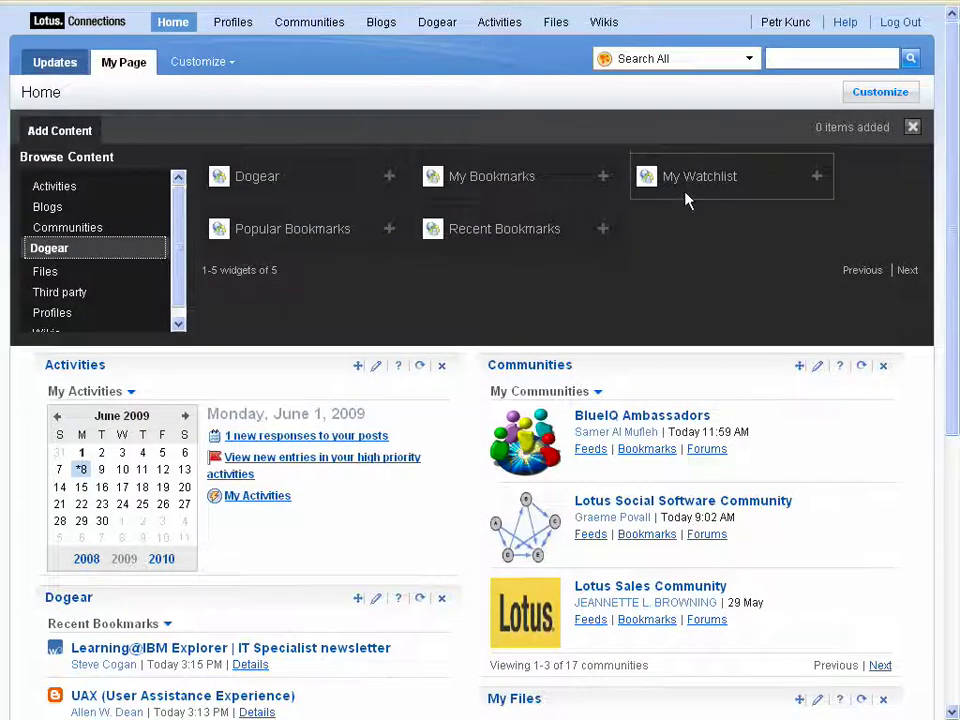
left_click(714, 185)
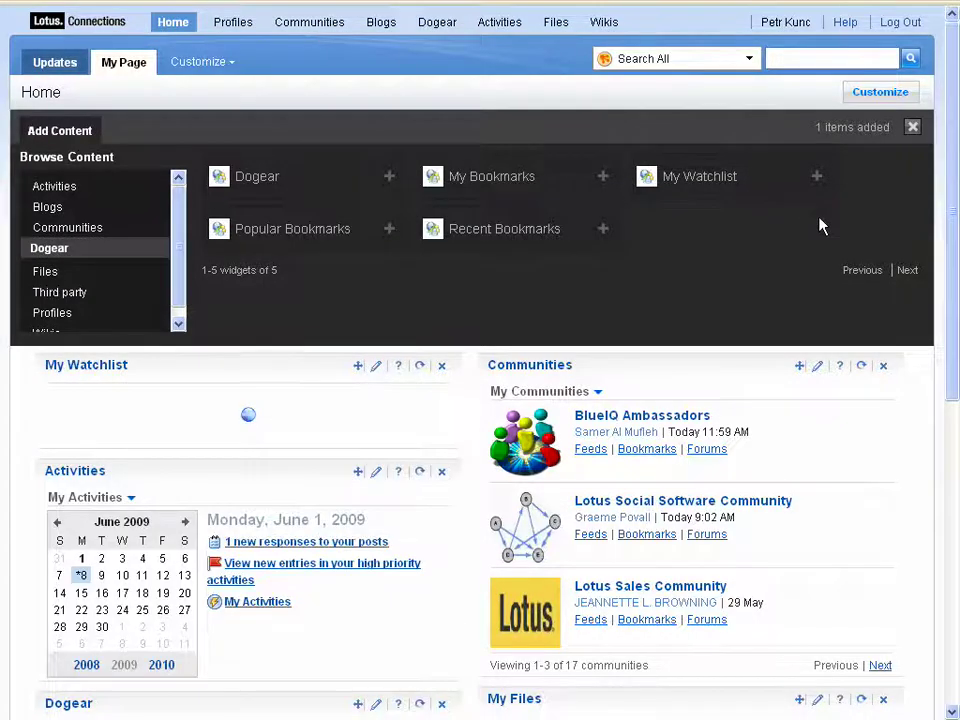
left_click(912, 128)
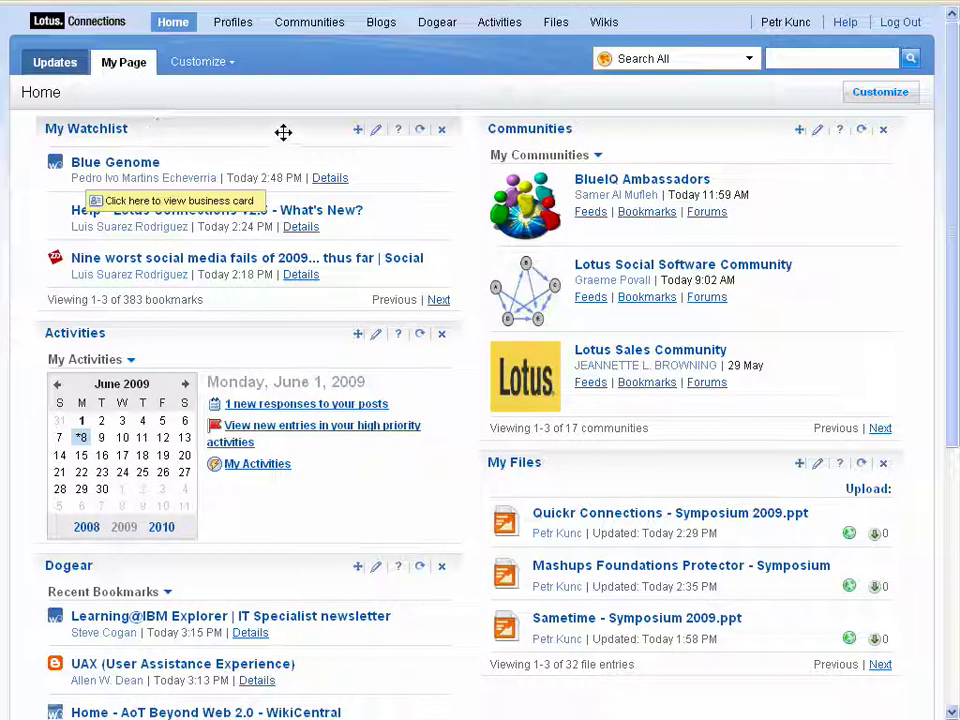
Move the My Watchlist widget above the Communities widget, and remove it from the page.
left_click_drag(281, 131, 553, 129)
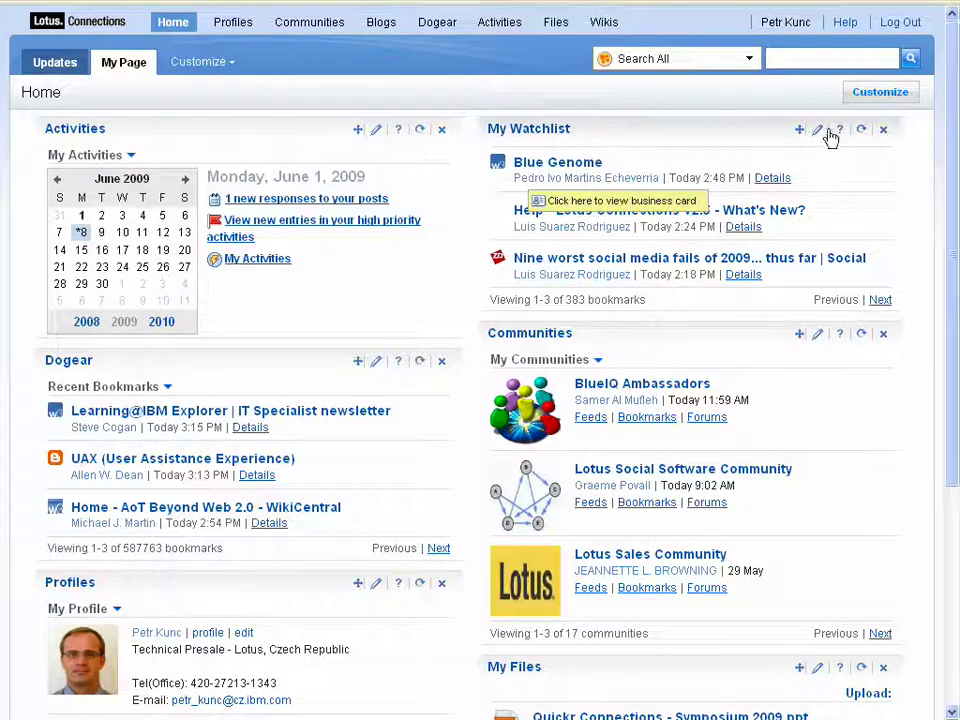
left_click(884, 130)
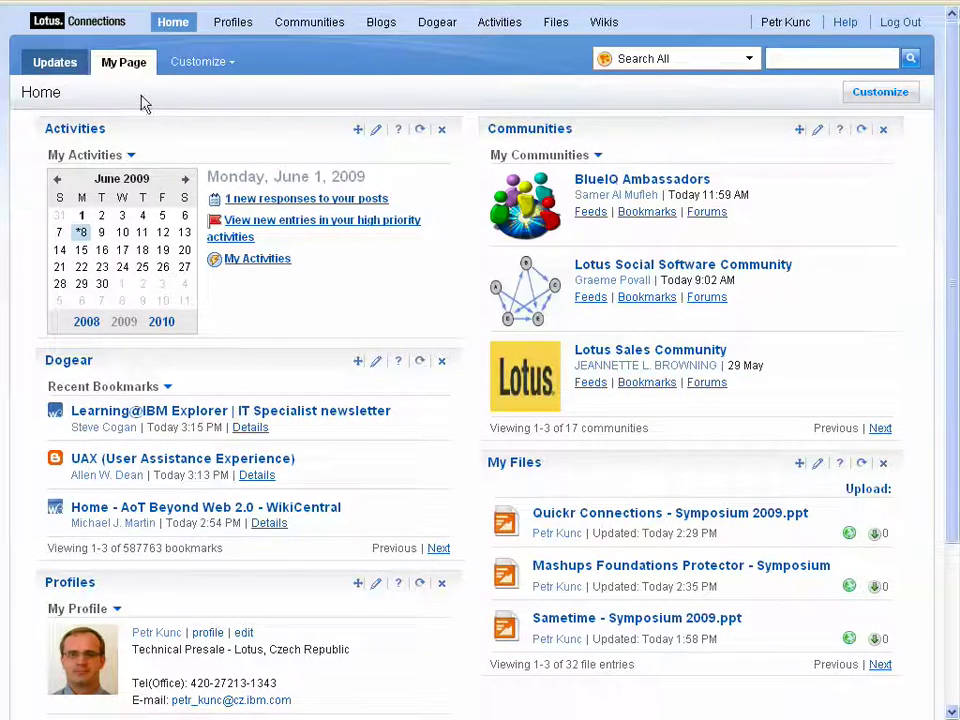
View the top updates filtered by Profiles and by Activities, and open the Discover view of all public updates.
left_click(62, 64)
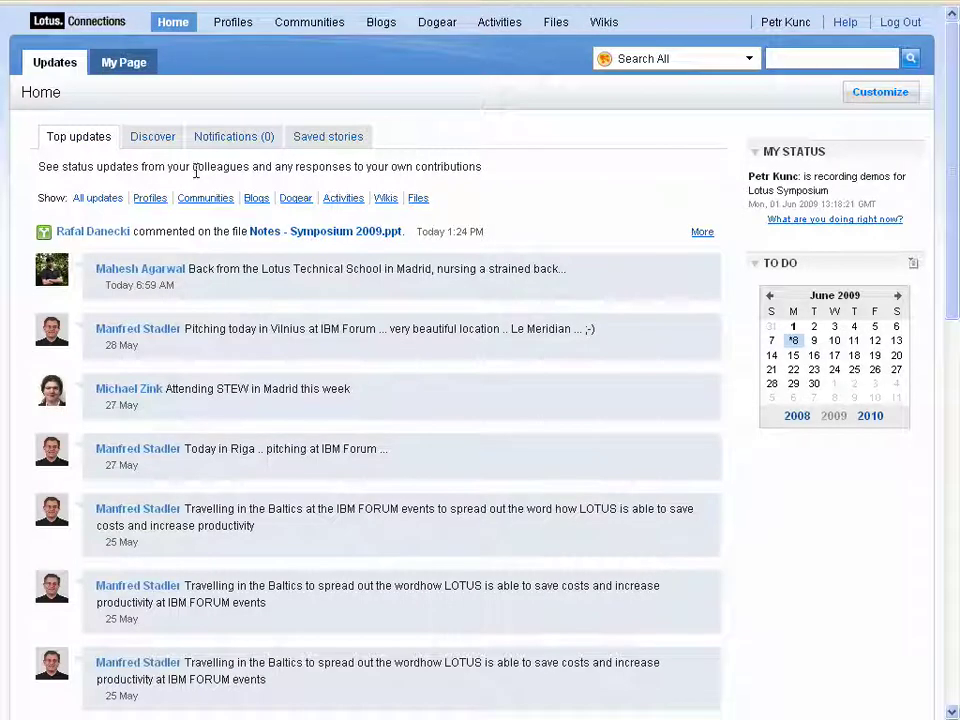
left_click_drag(194, 170, 250, 172)
left_click(294, 177)
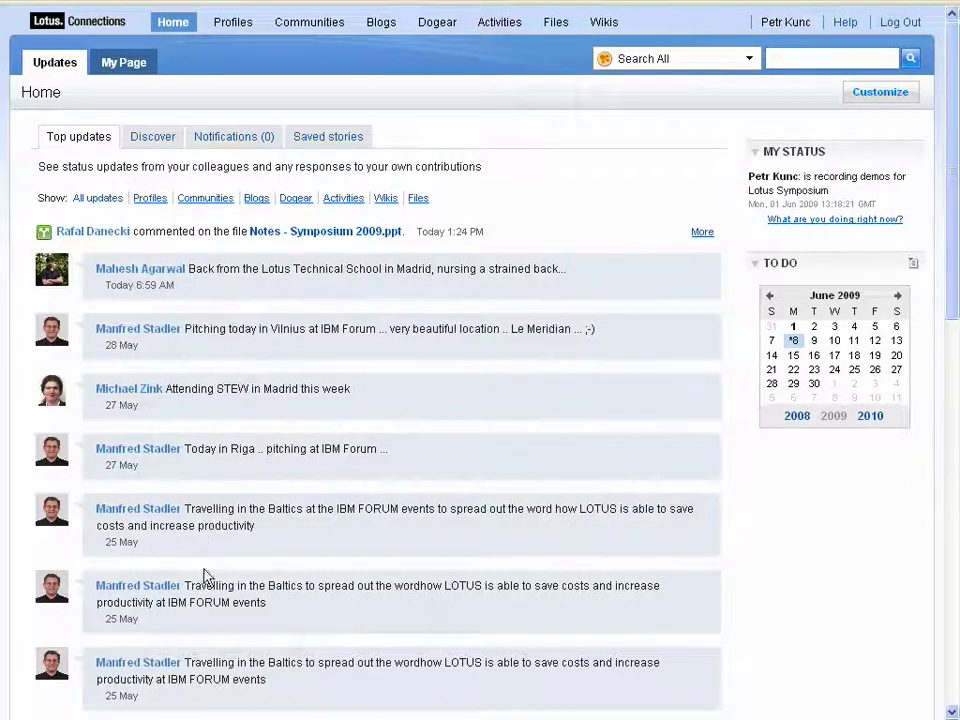
mouse_move(124, 228)
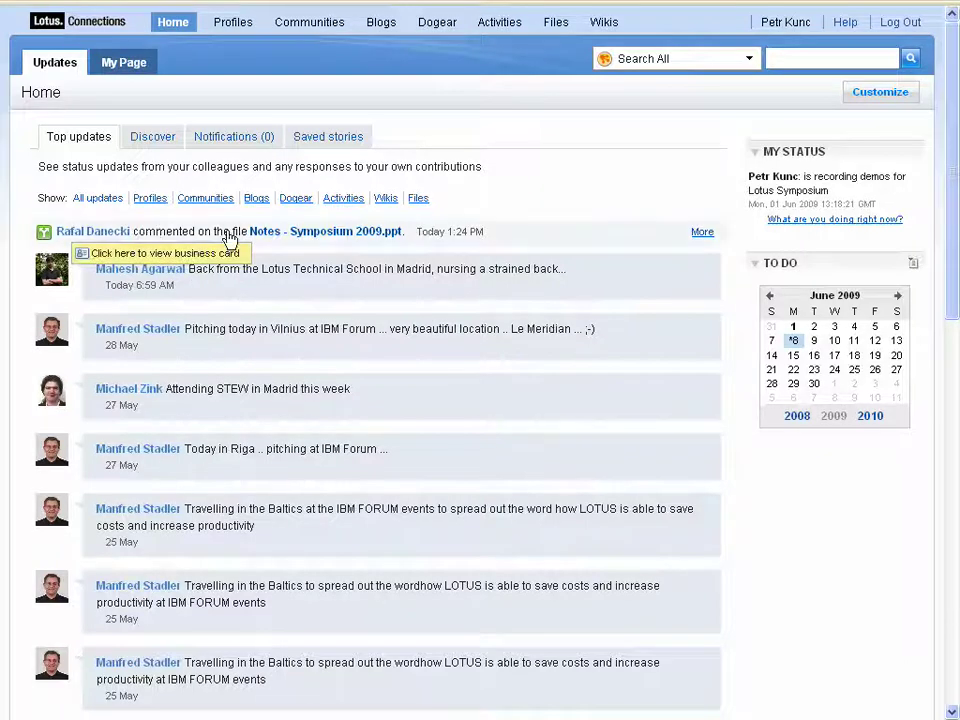
left_click(152, 200)
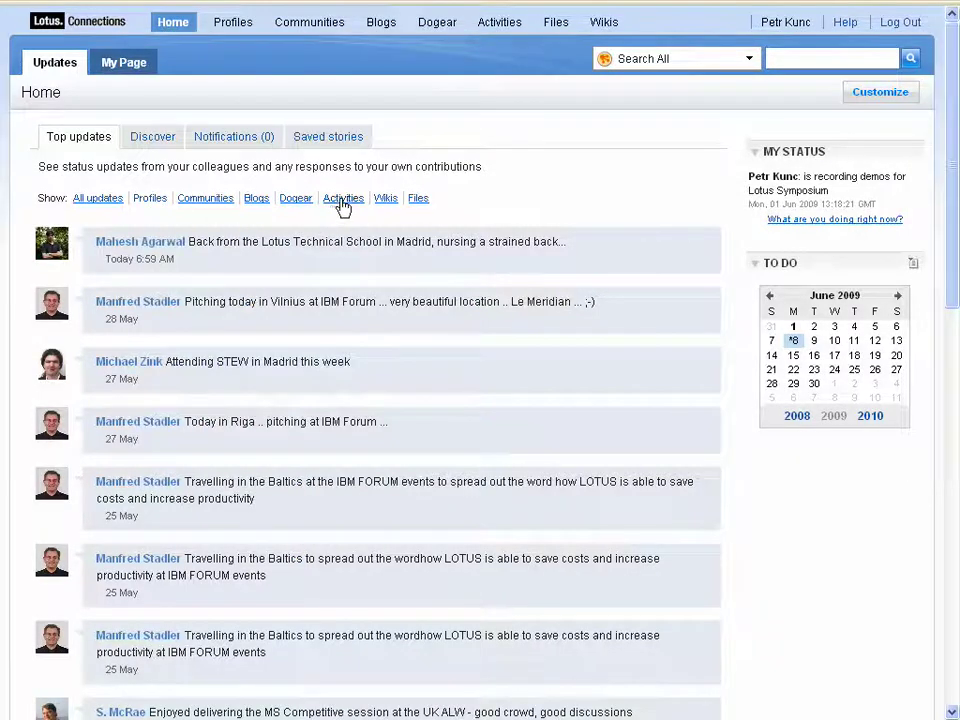
left_click(343, 200)
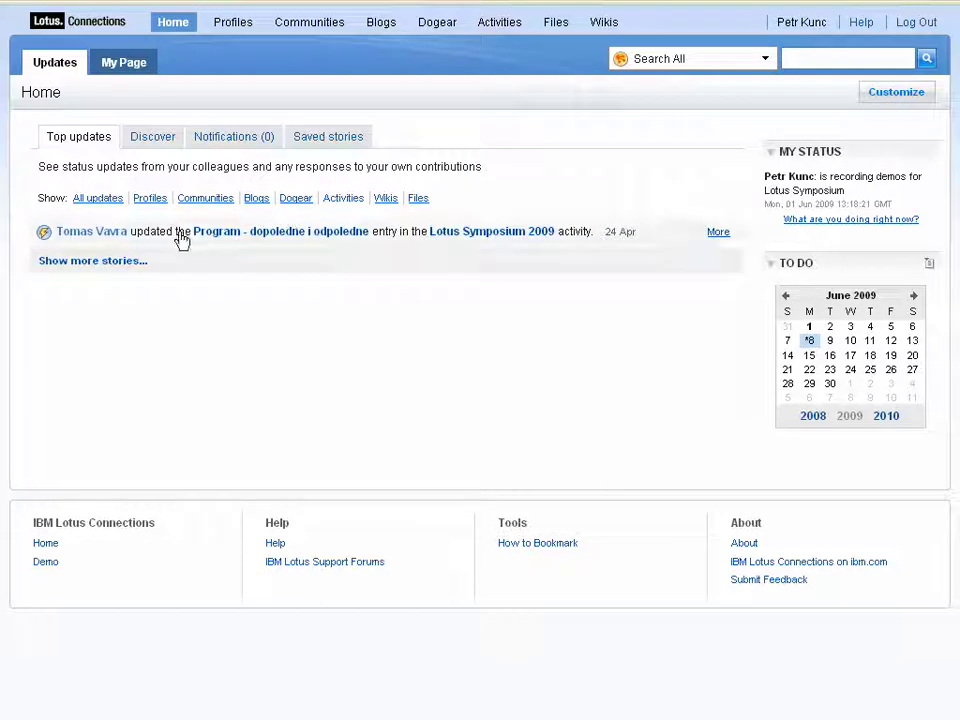
left_click(160, 140)
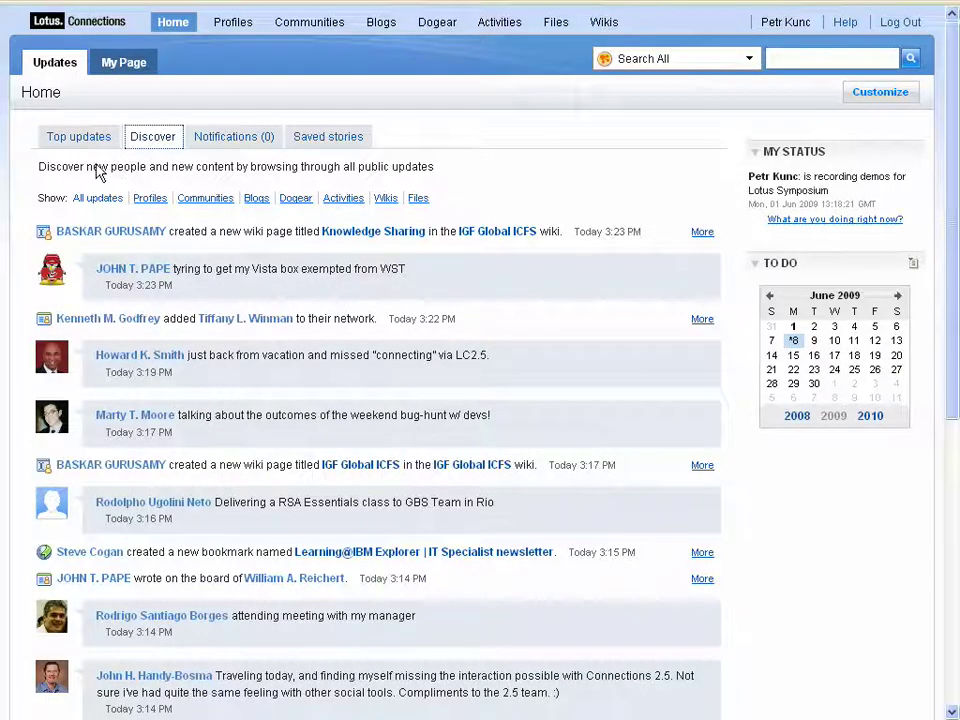
Filter the public updates by Files, expand the story about the comment on BlueDopplr.zip, and save that story.
left_click_drag(93, 168, 157, 182)
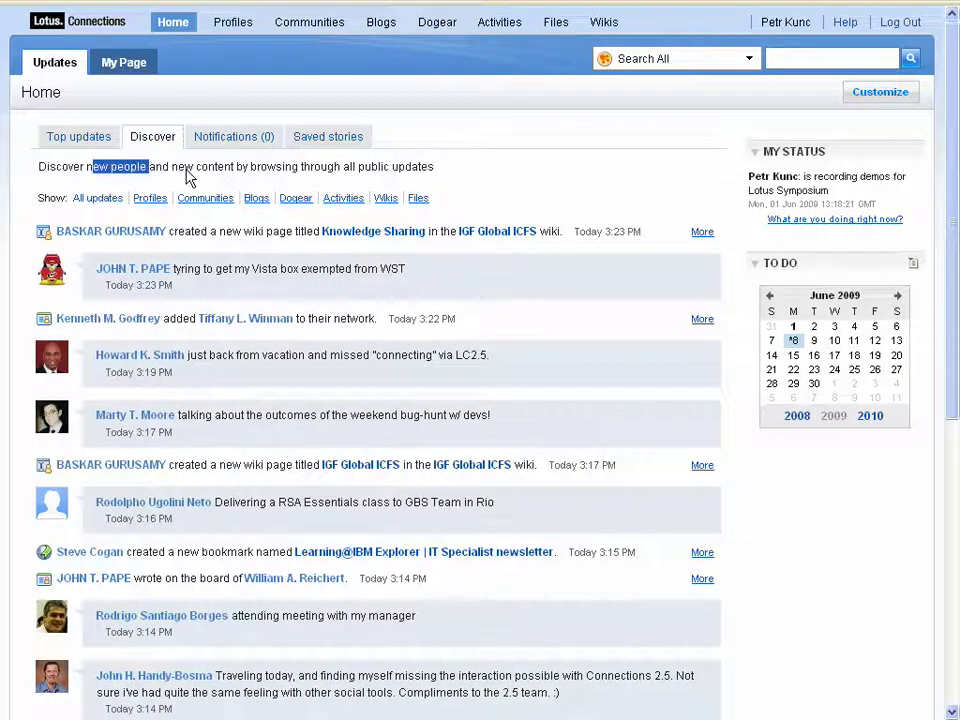
left_click(212, 272)
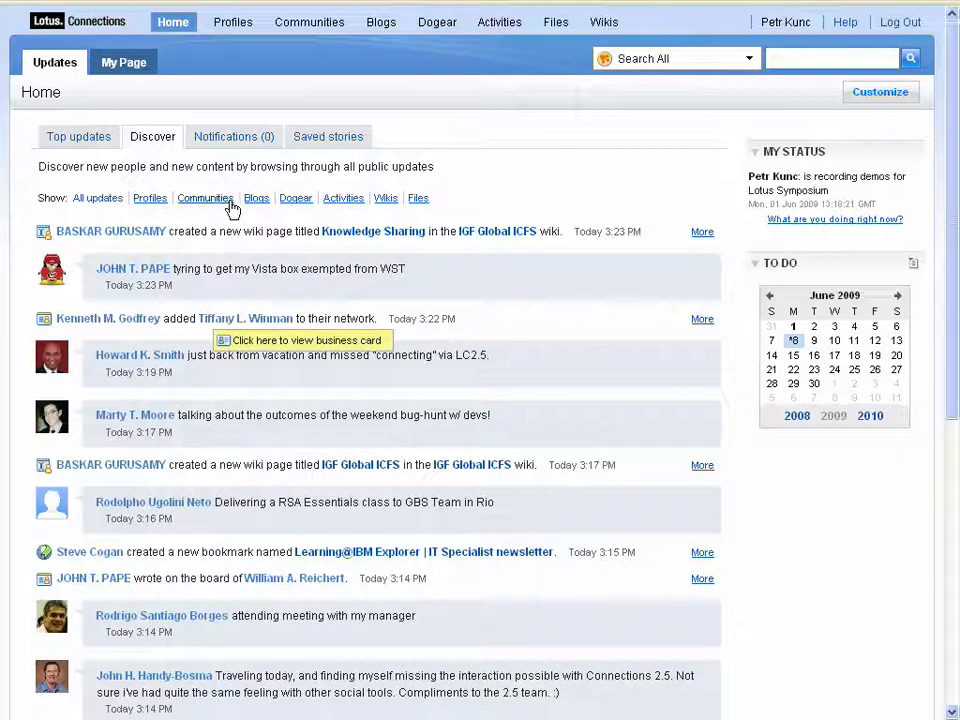
left_click(412, 199)
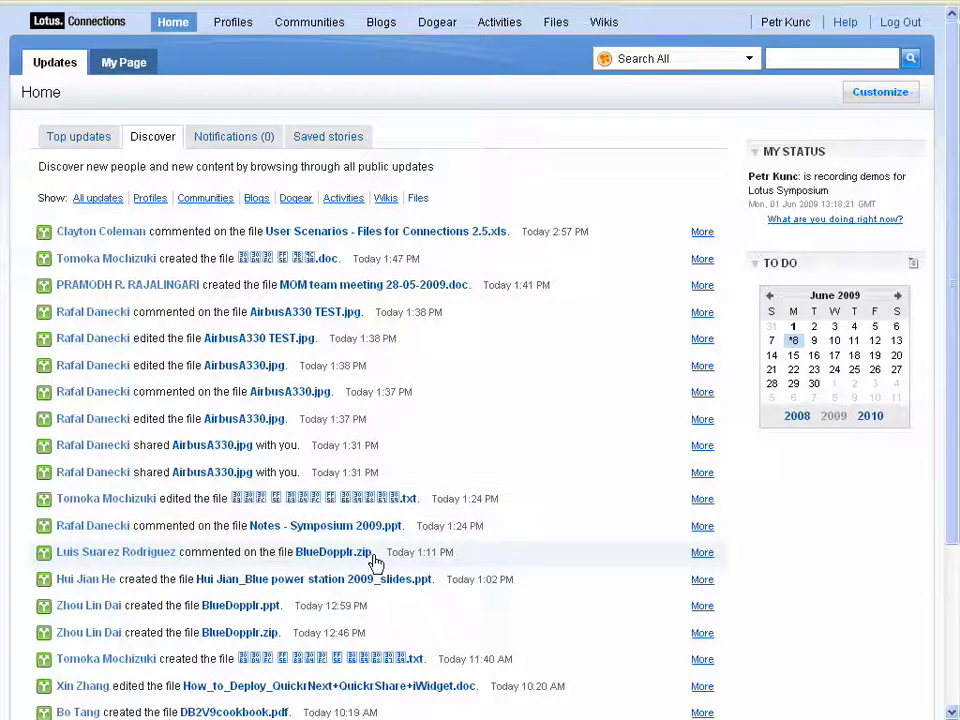
left_click(701, 556)
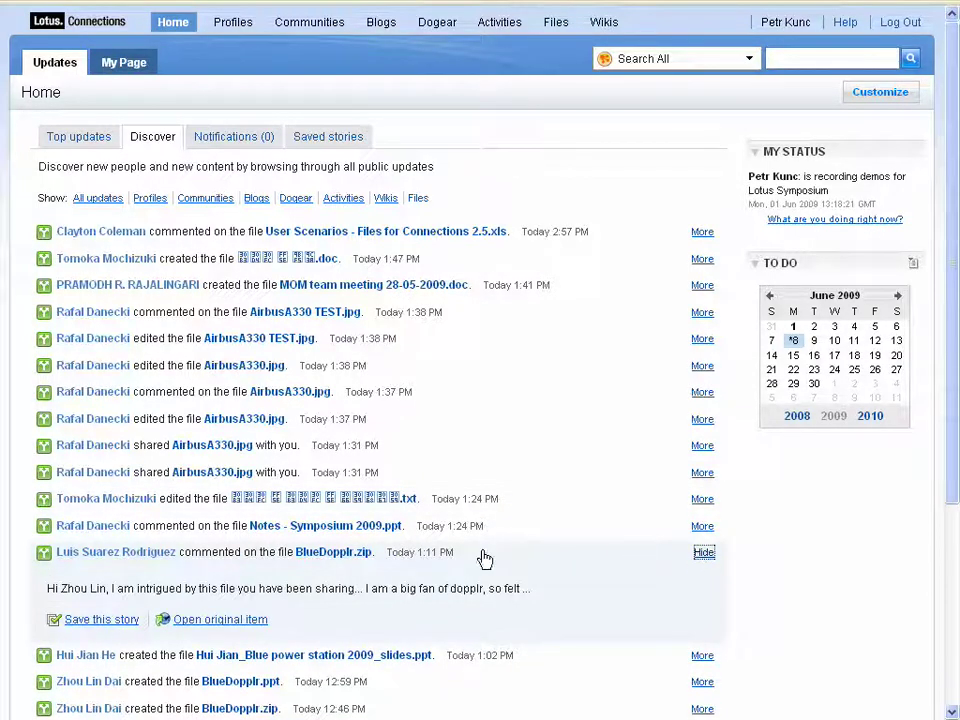
left_click(104, 621)
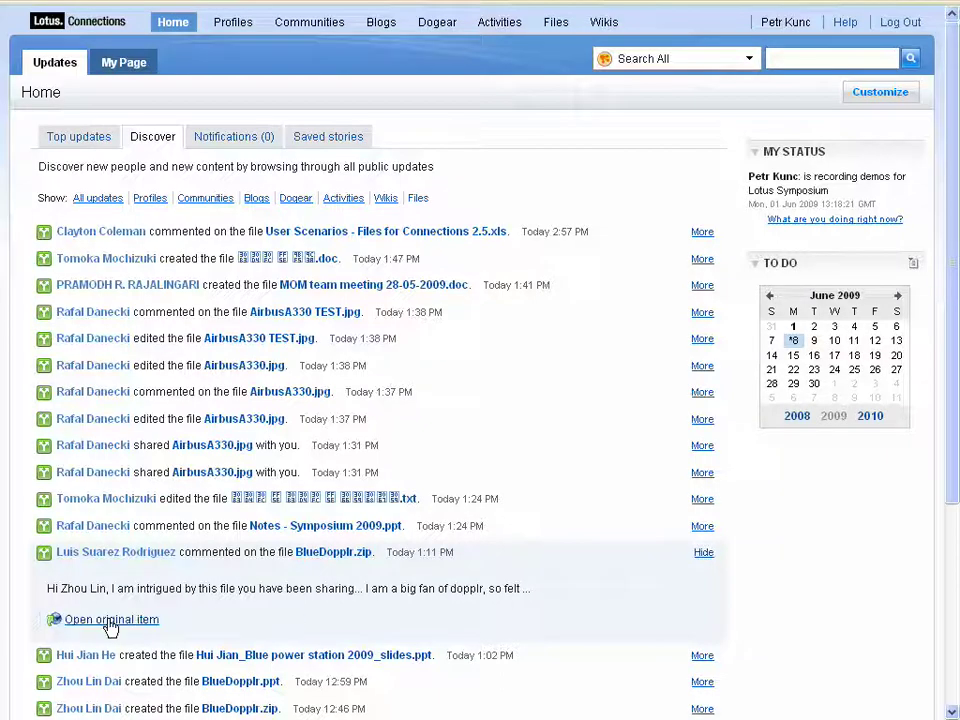
Expand the BlueDopplr.zip comment in the saved stories and remove it from the list.
left_click(337, 140)
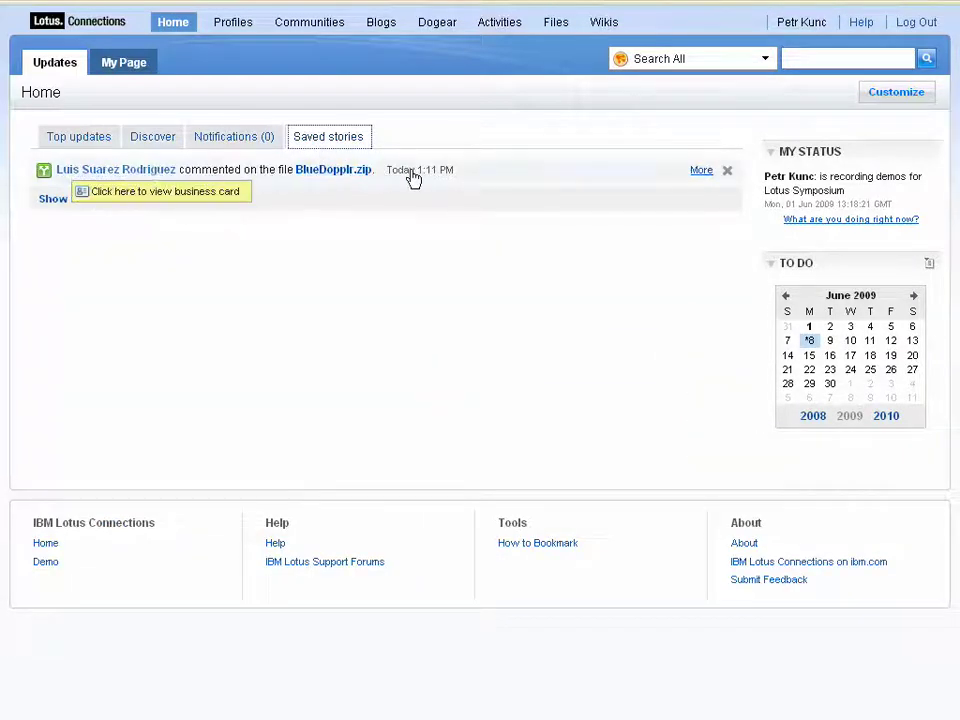
left_click(695, 172)
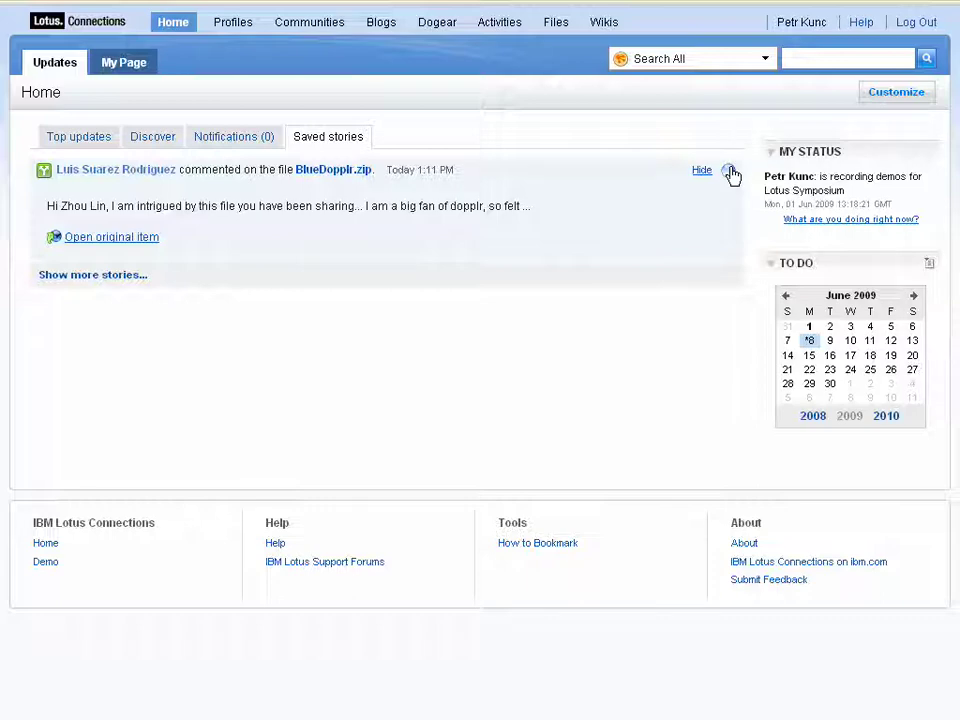
left_click(730, 172)
Review the received and sent notifications, and return to My Page.
left_click(237, 140)
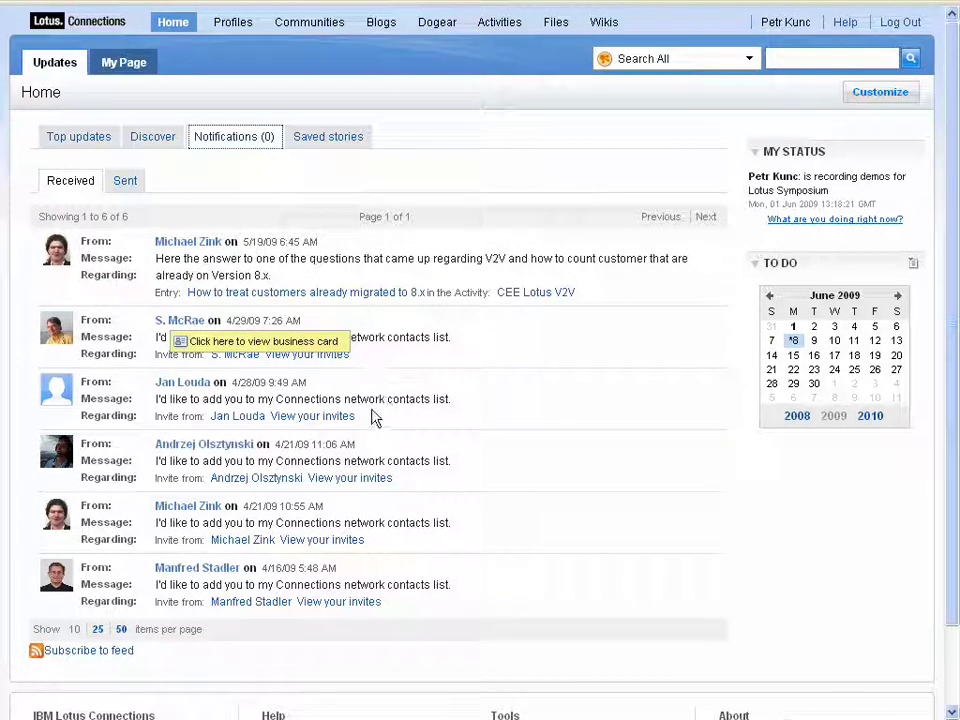
left_click_drag(388, 404, 150, 415)
left_click(470, 414)
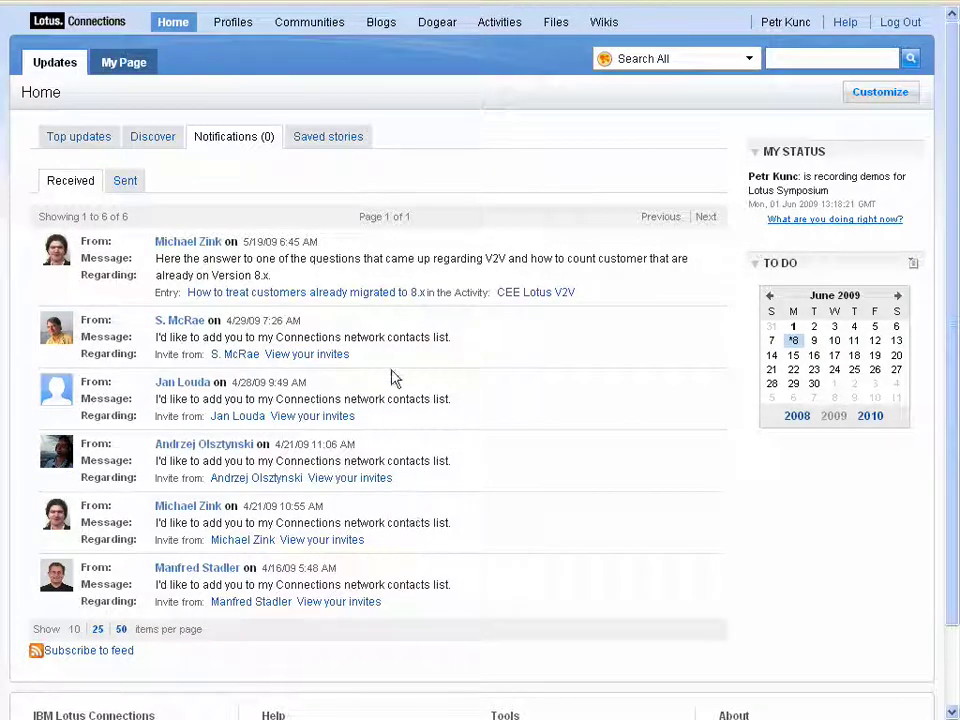
left_click(120, 184)
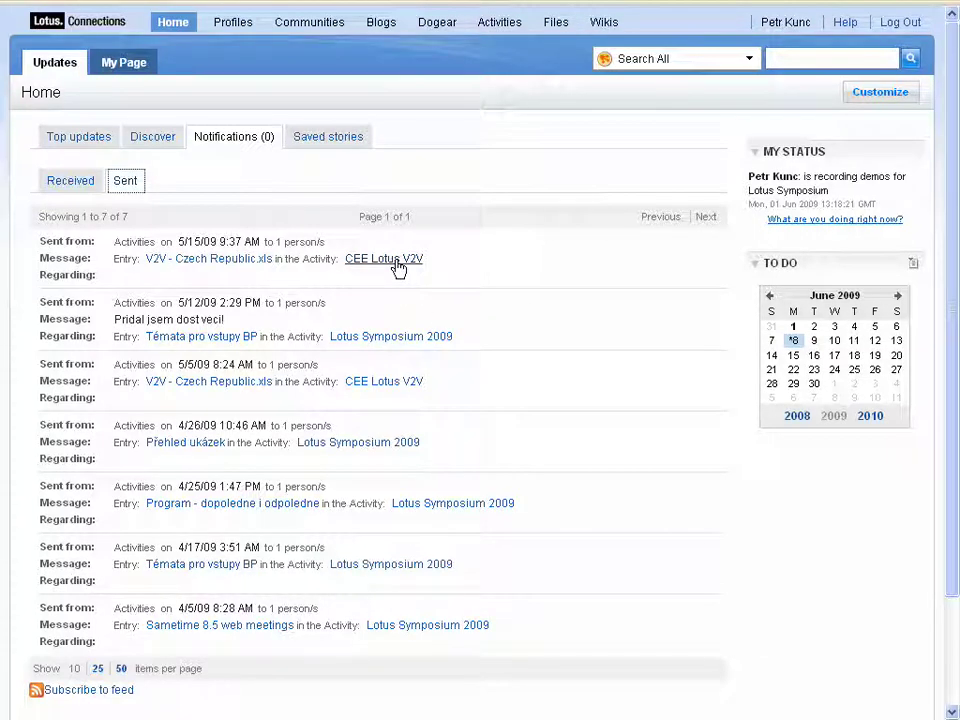
left_click(137, 63)
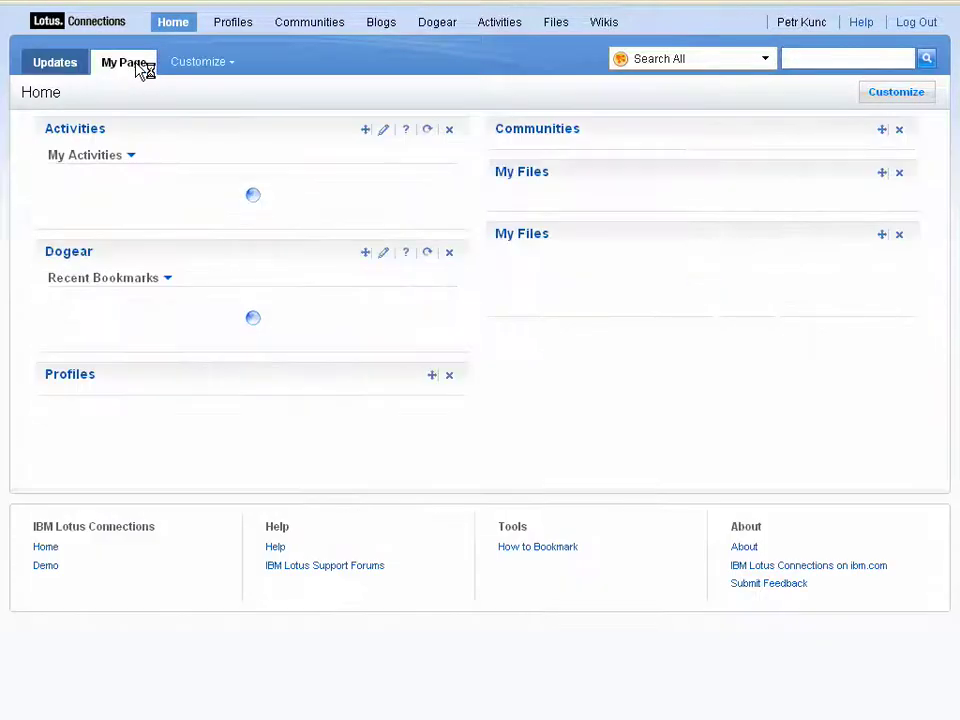